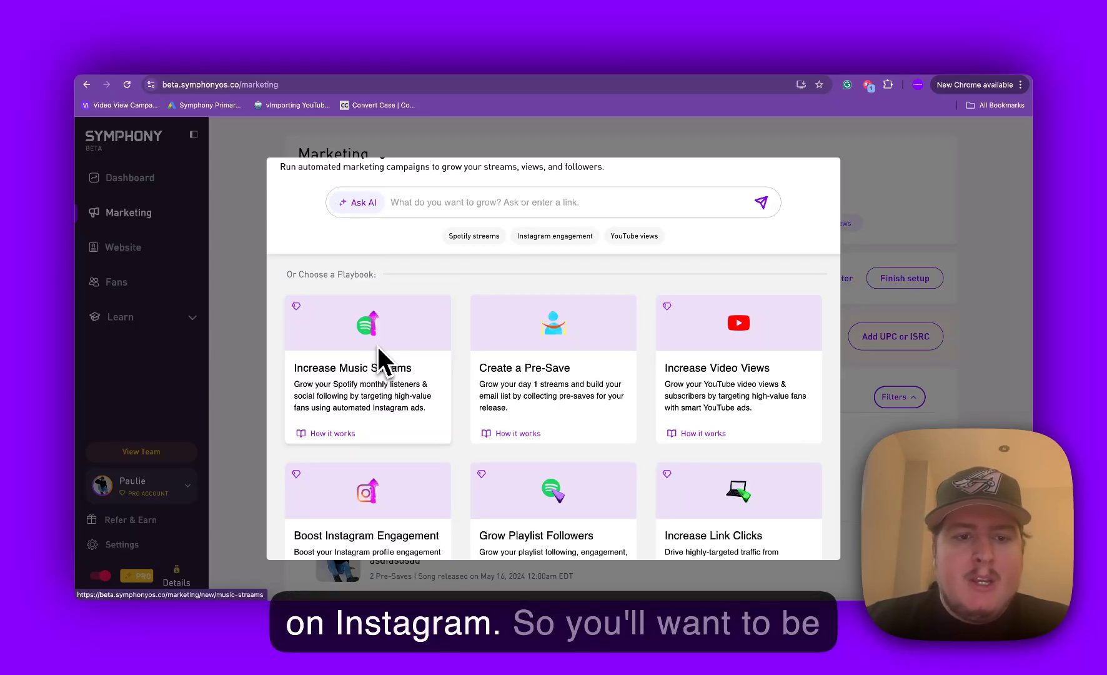
# Step: Start a new campaign with the Increase Music Streams playbook
pyautogui.scroll(1, 378, 348)
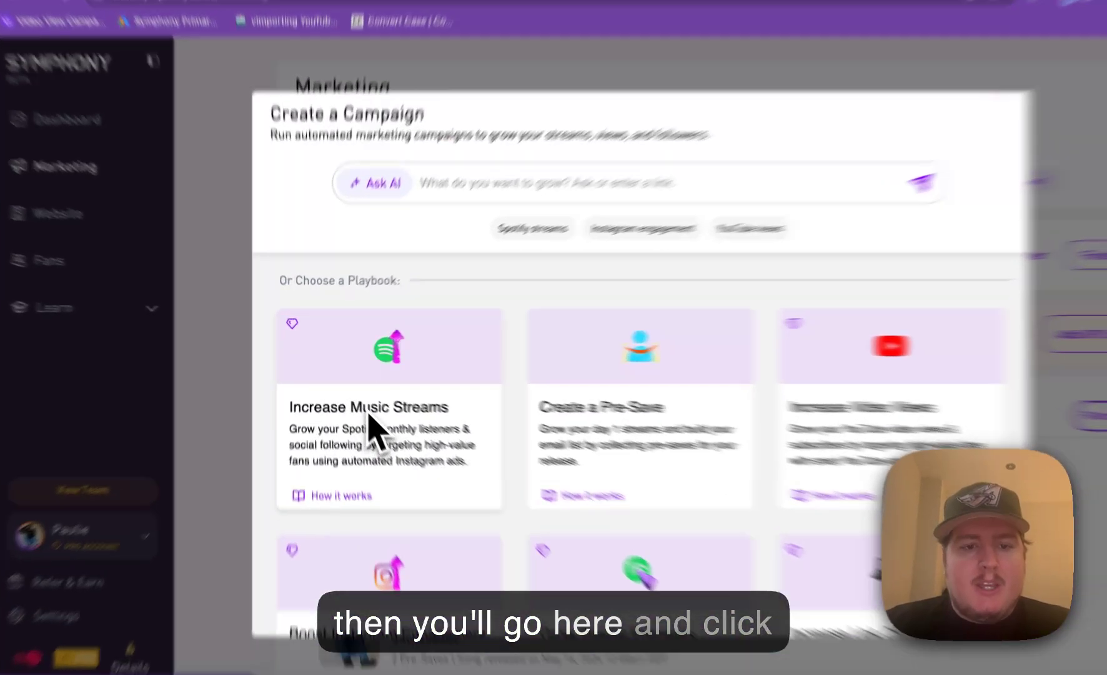
pyautogui.click(369, 428)
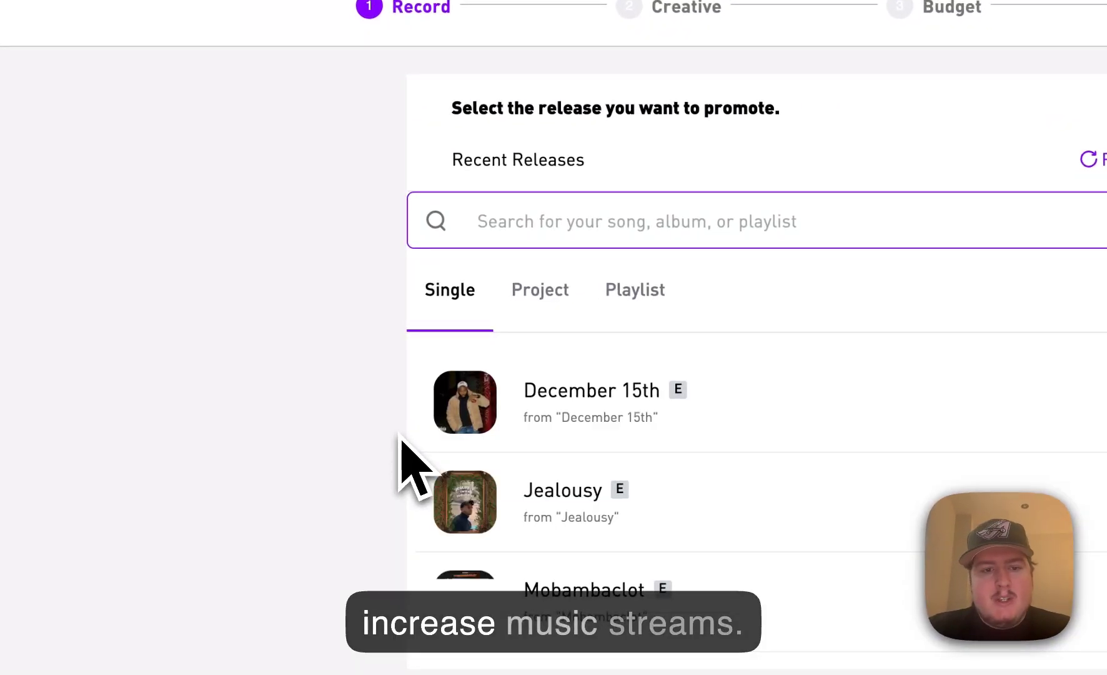
# Step: Browse the projects, playlists and singles, choose the single "December 15th" as the release to promote, and proceed to the creative stage
pyautogui.click(542, 289)
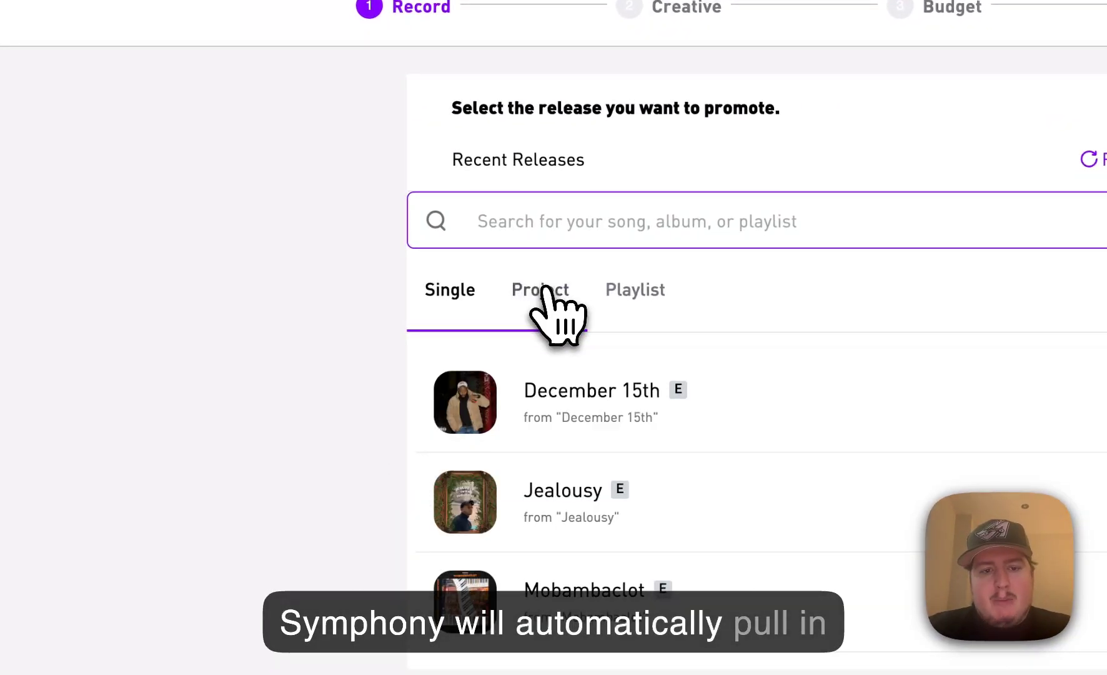
pyautogui.click(633, 291)
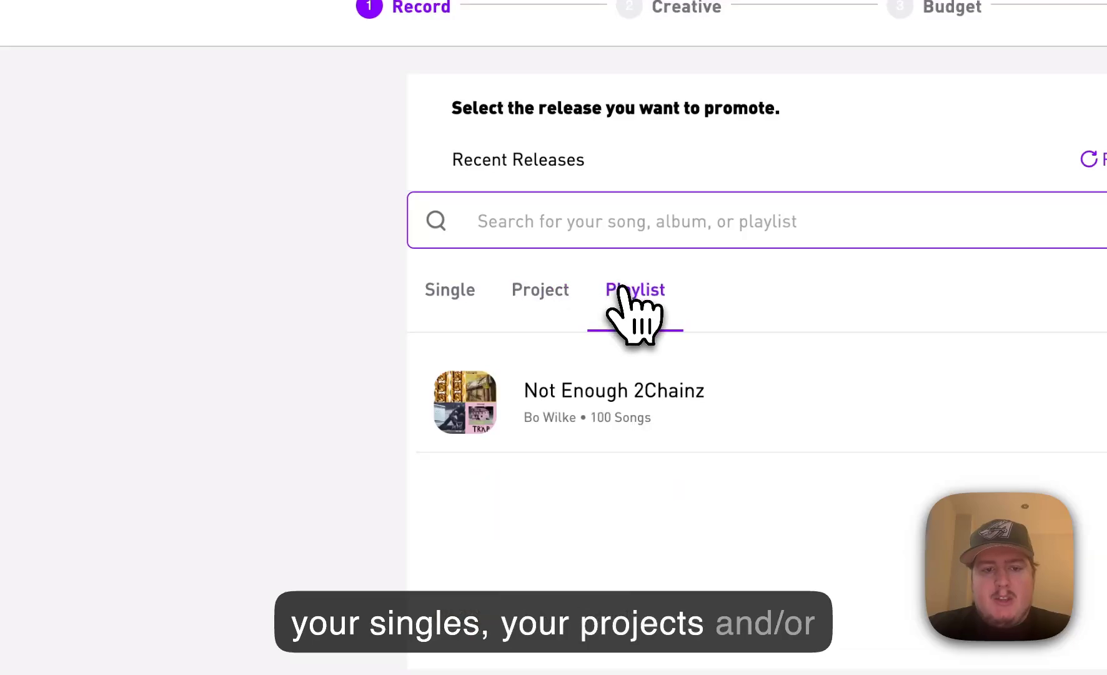
pyautogui.click(481, 293)
pyautogui.click(541, 291)
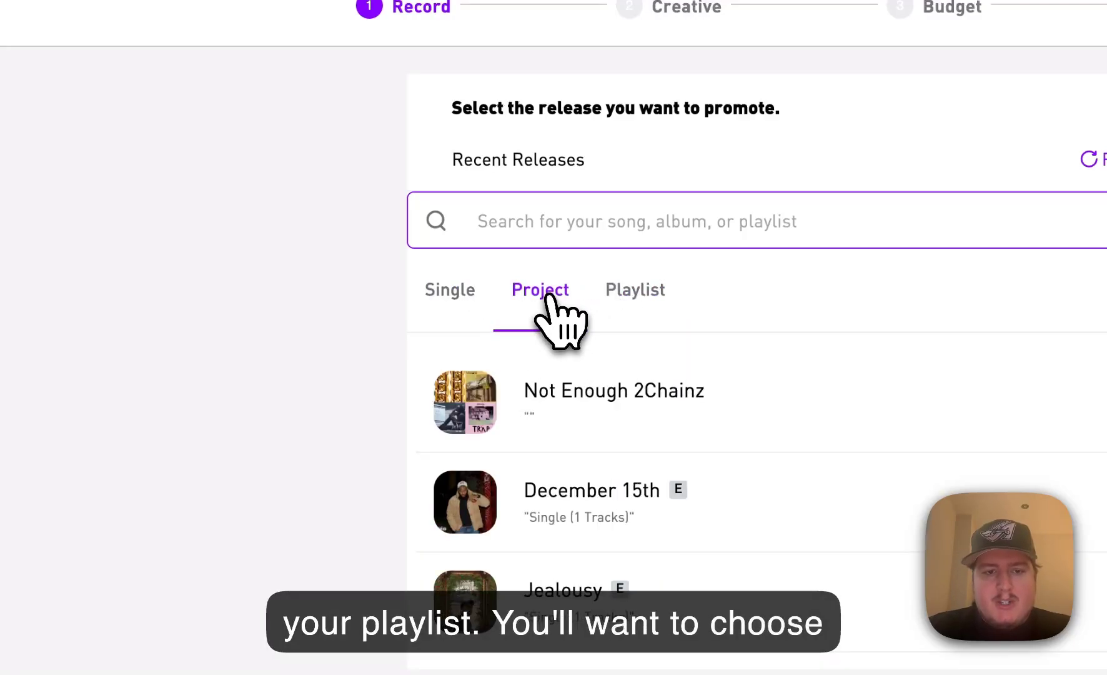
pyautogui.click(466, 305)
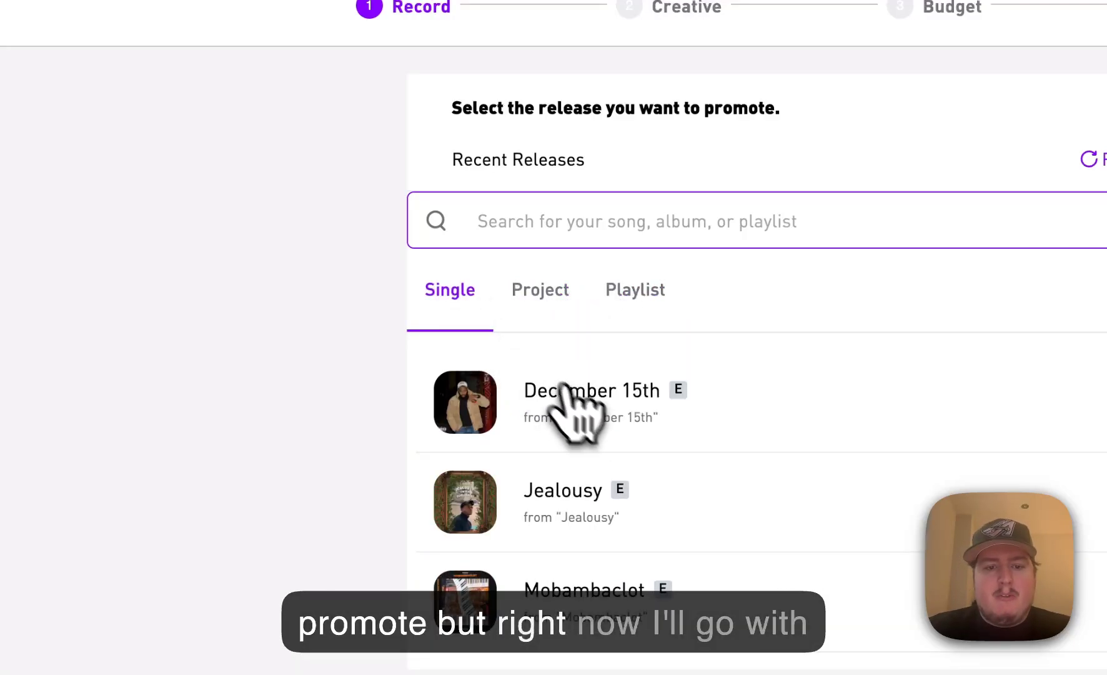
pyautogui.click(587, 406)
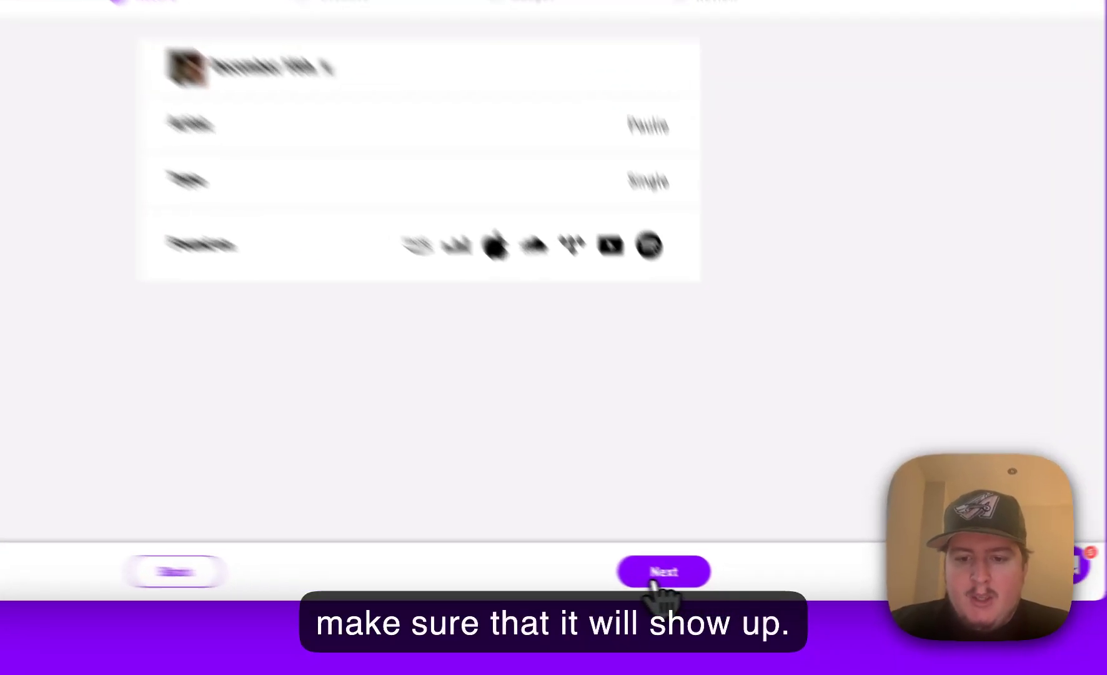
pyautogui.click(722, 580)
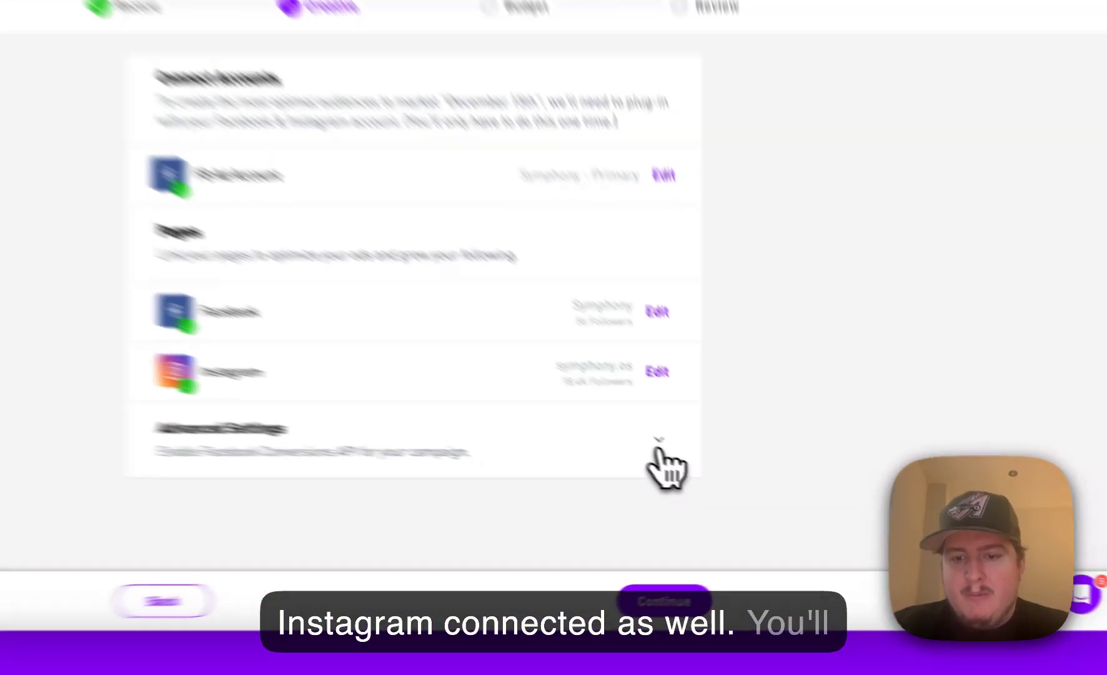
# Step: Expand the advanced settings below the connected accounts to view the Conversions option and continue to the ad visuals
pyautogui.click(720, 470)
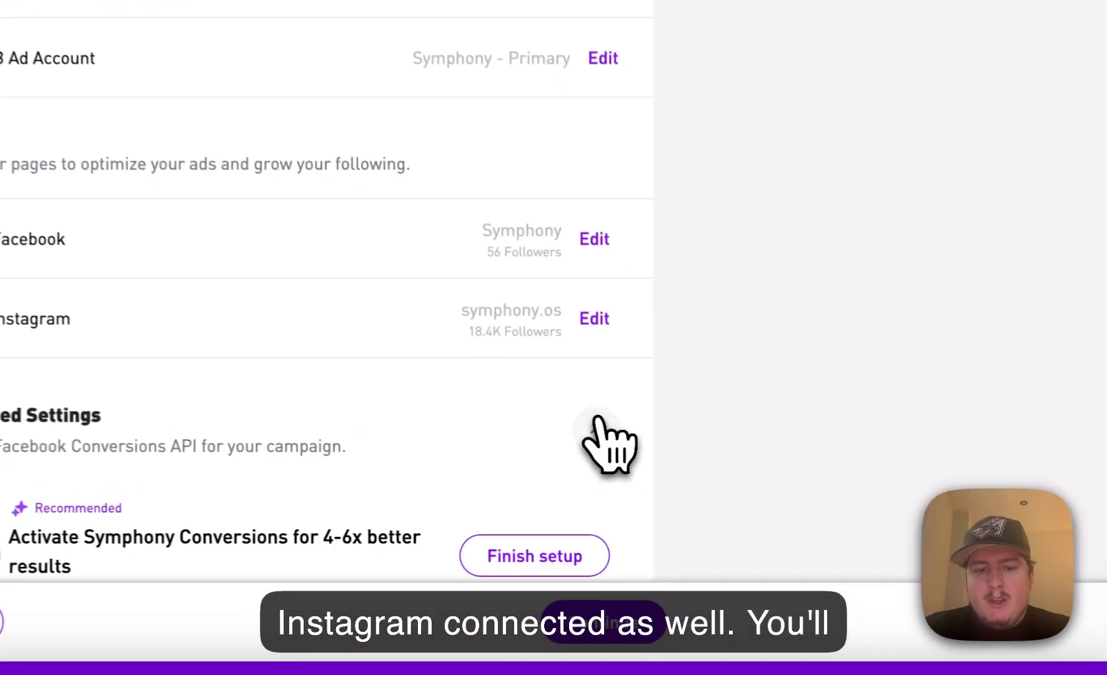
pyautogui.scroll(-2, 793, 409)
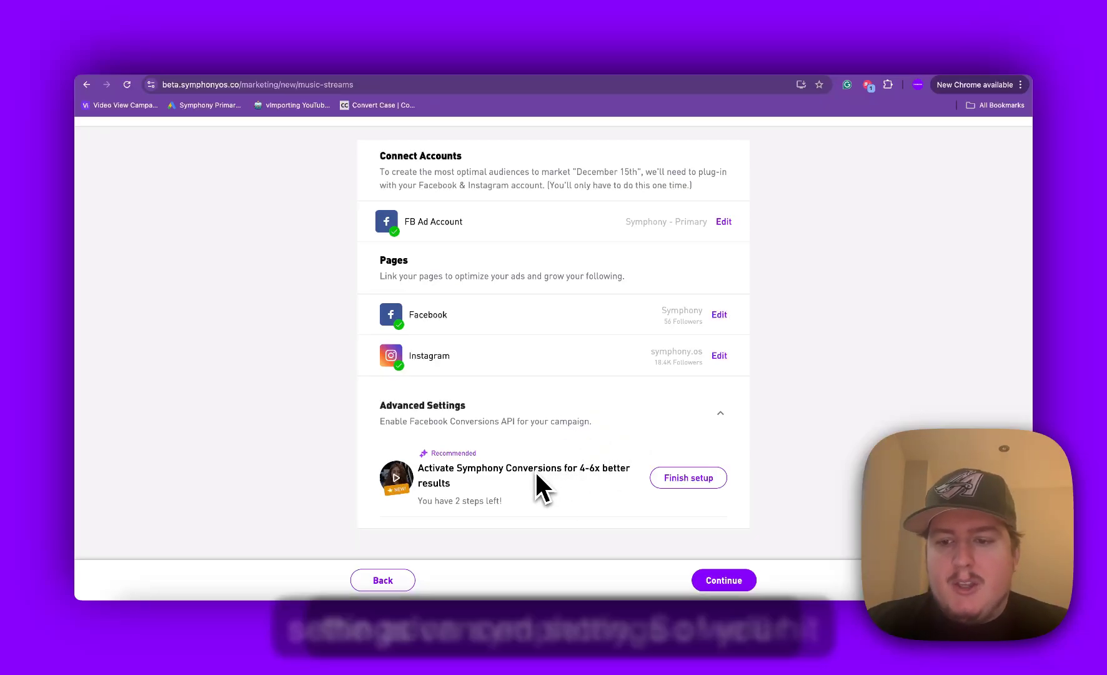
pyautogui.scroll(-1, 536, 472)
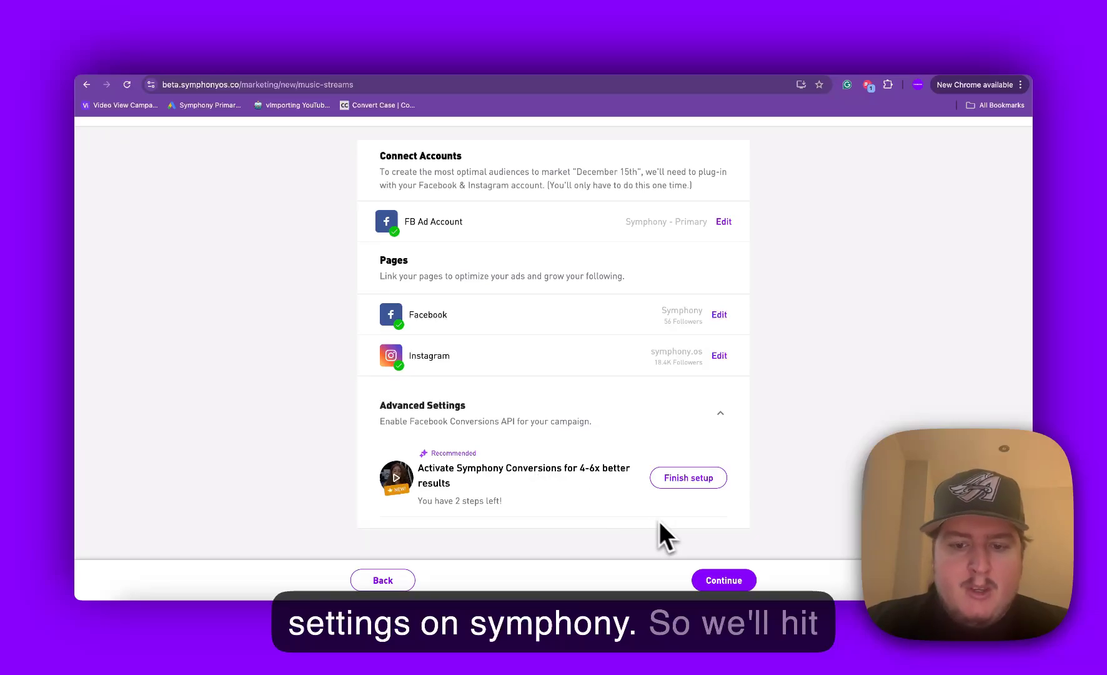
pyautogui.click(724, 580)
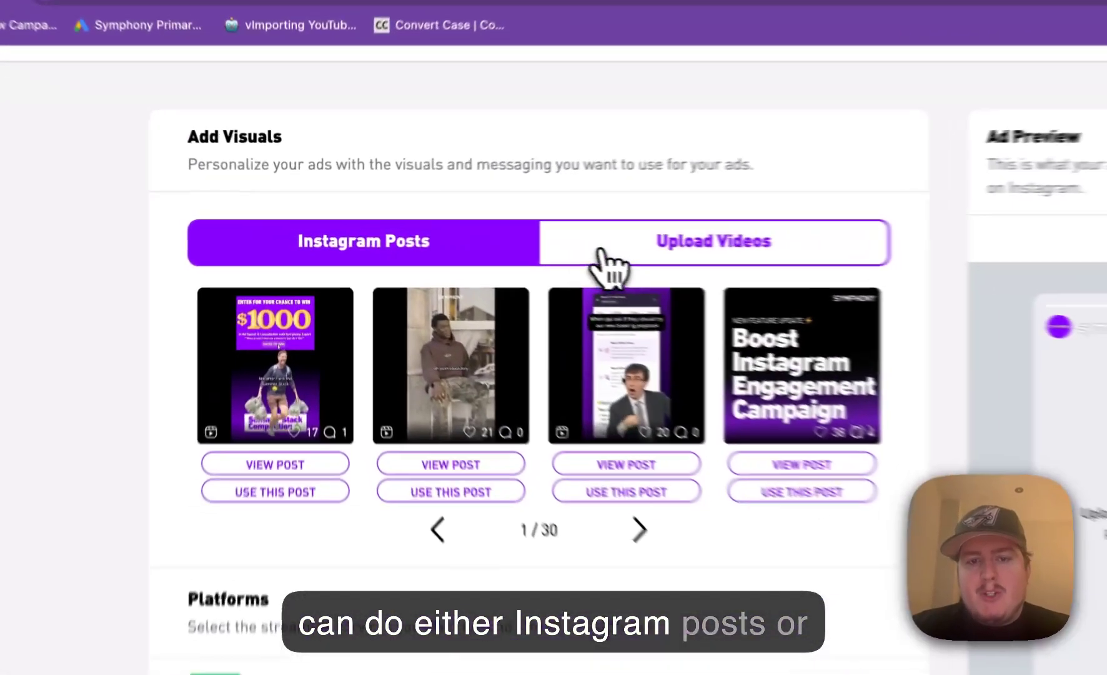
# Step: Use the existing Instagram post "Boost Instagram Engagement Campaign" as the ad visual and review its caption
pyautogui.click(475, 238)
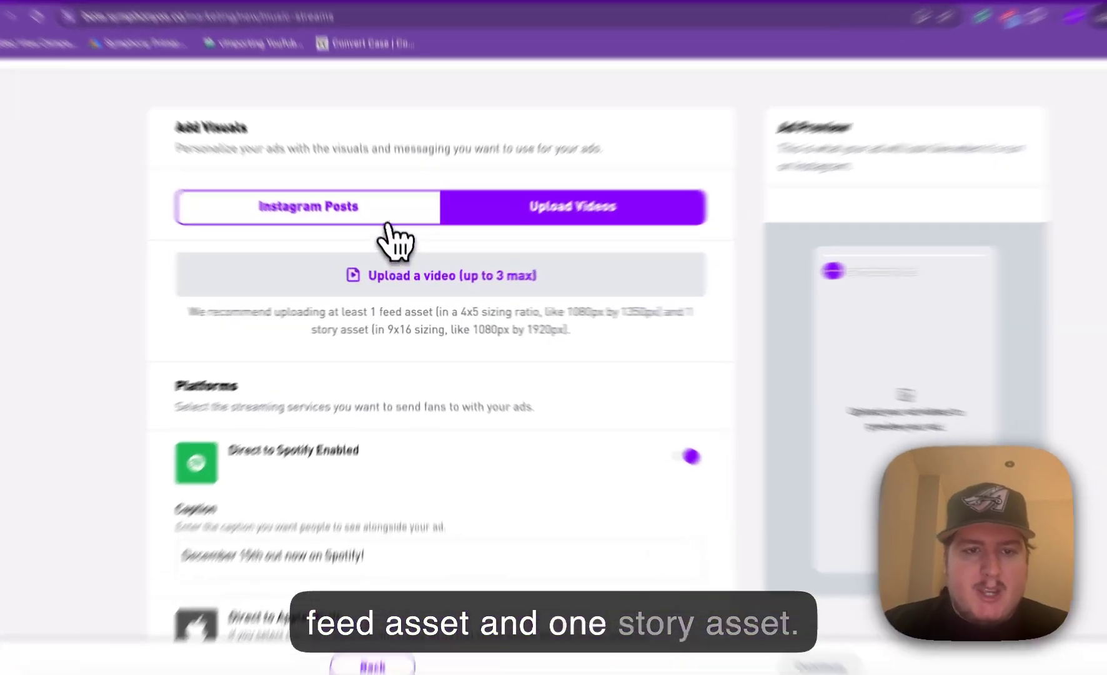
pyautogui.click(393, 231)
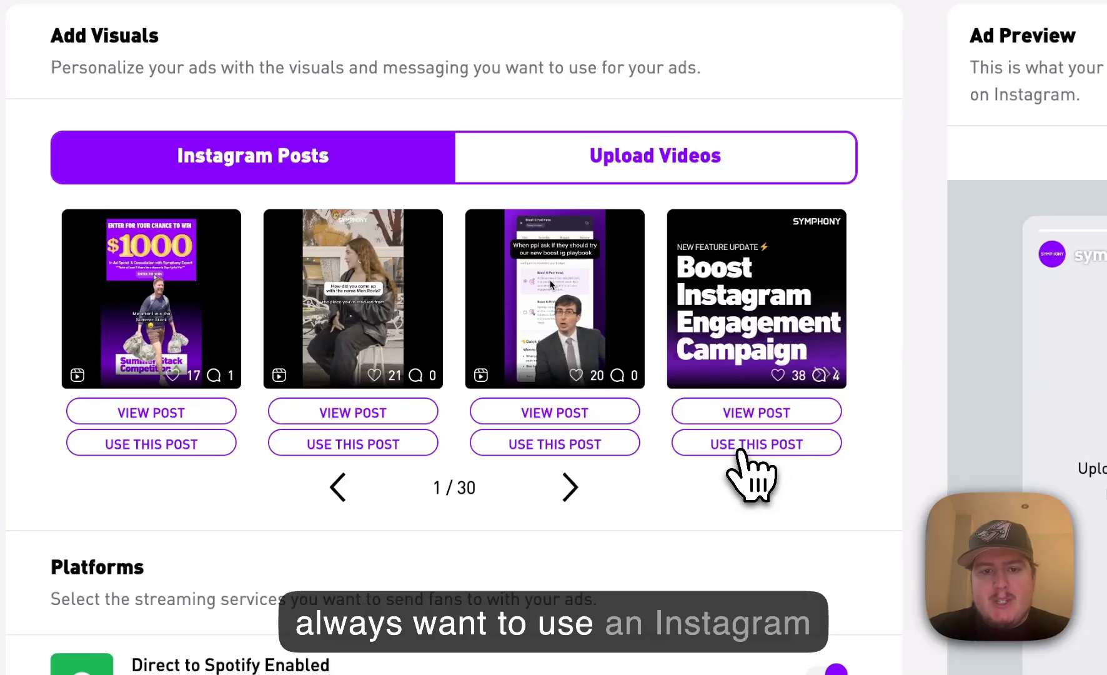
pyautogui.click(747, 445)
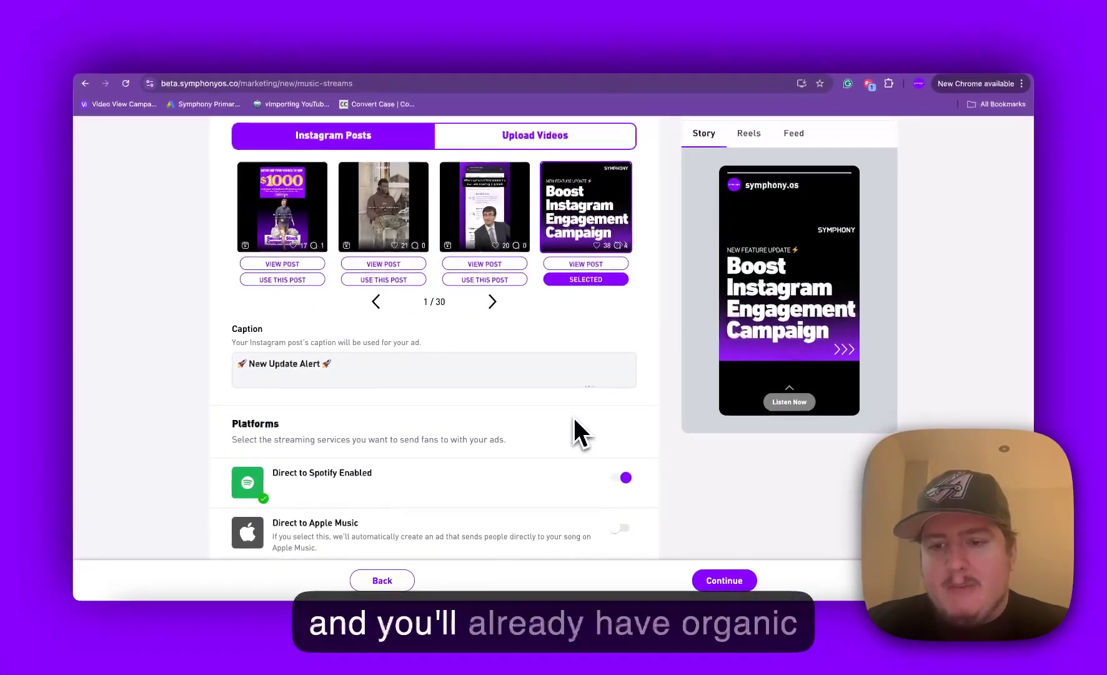
pyautogui.scroll(-1, 573, 316)
pyautogui.scroll(-1, 573, 320)
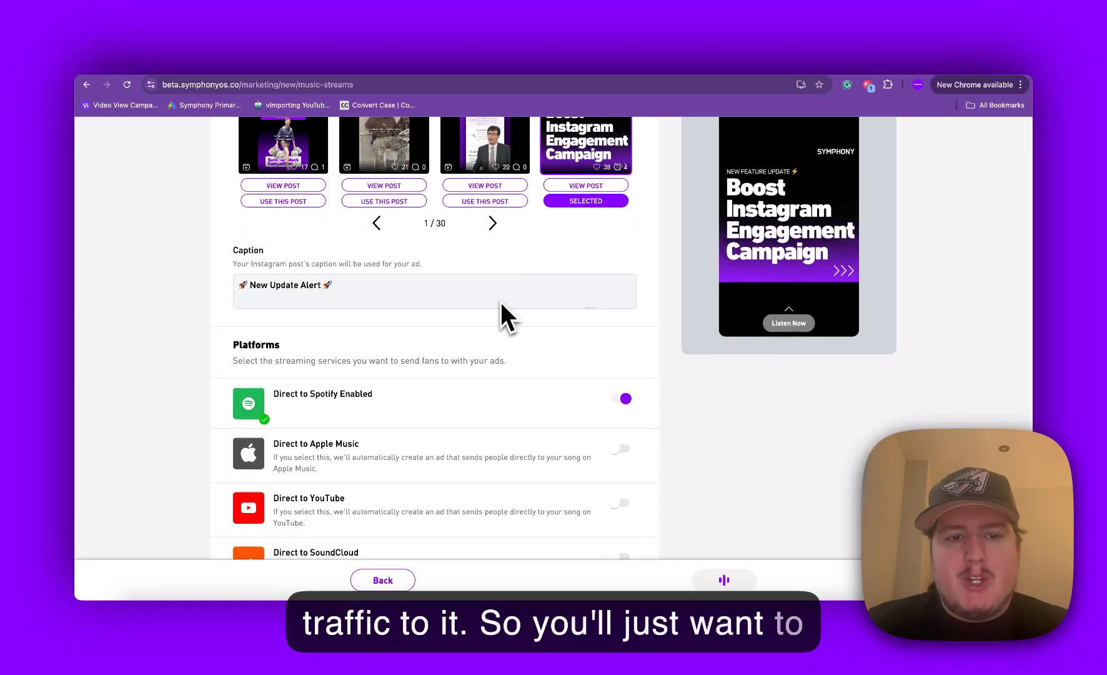
pyautogui.scroll(3, 502, 290)
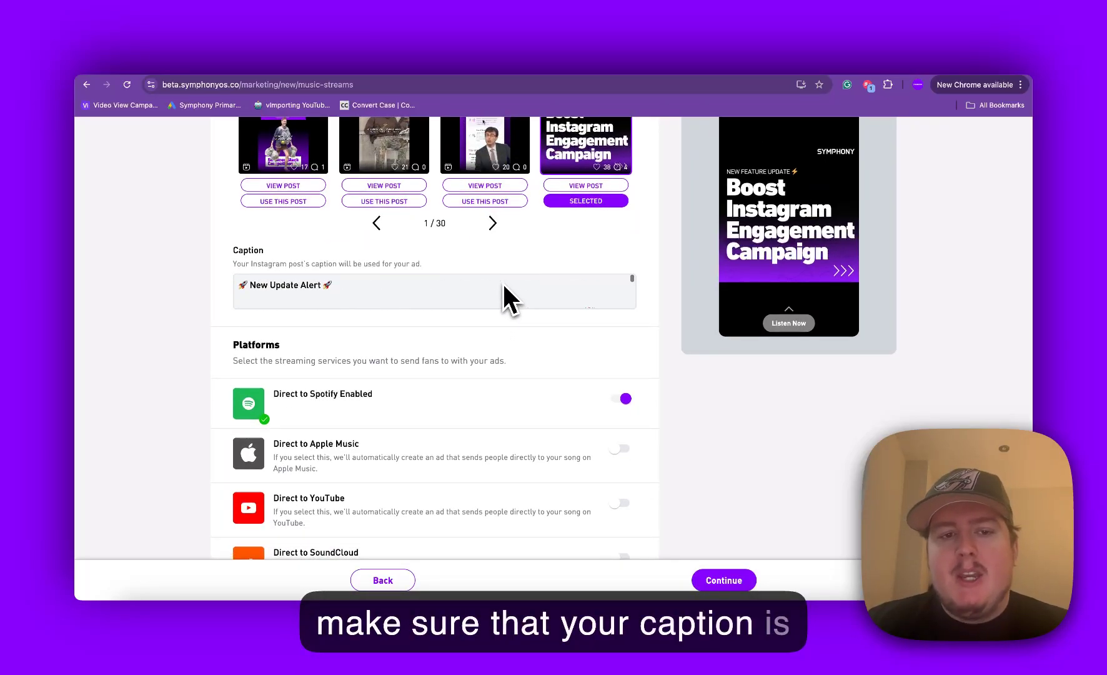
pyautogui.scroll(3, 522, 253)
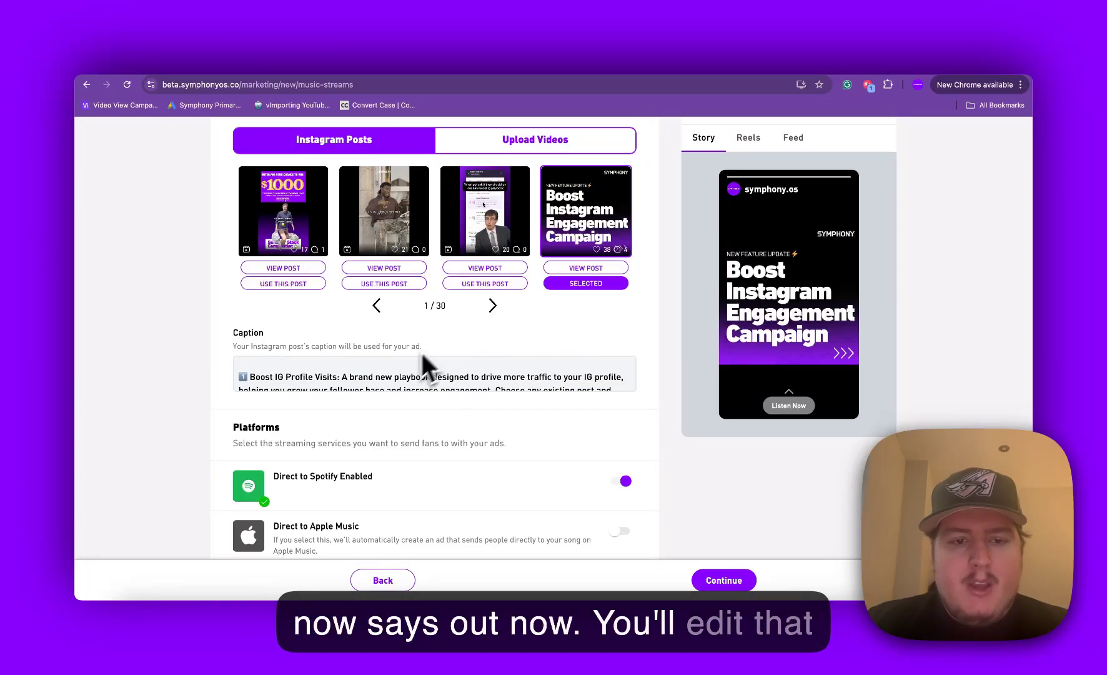
# Step: Try out the Direct to Apple Music and Symphony Website destinations among the platforms, switching each one off again
pyautogui.scroll(-1, 437, 343)
pyautogui.scroll(-3, 445, 343)
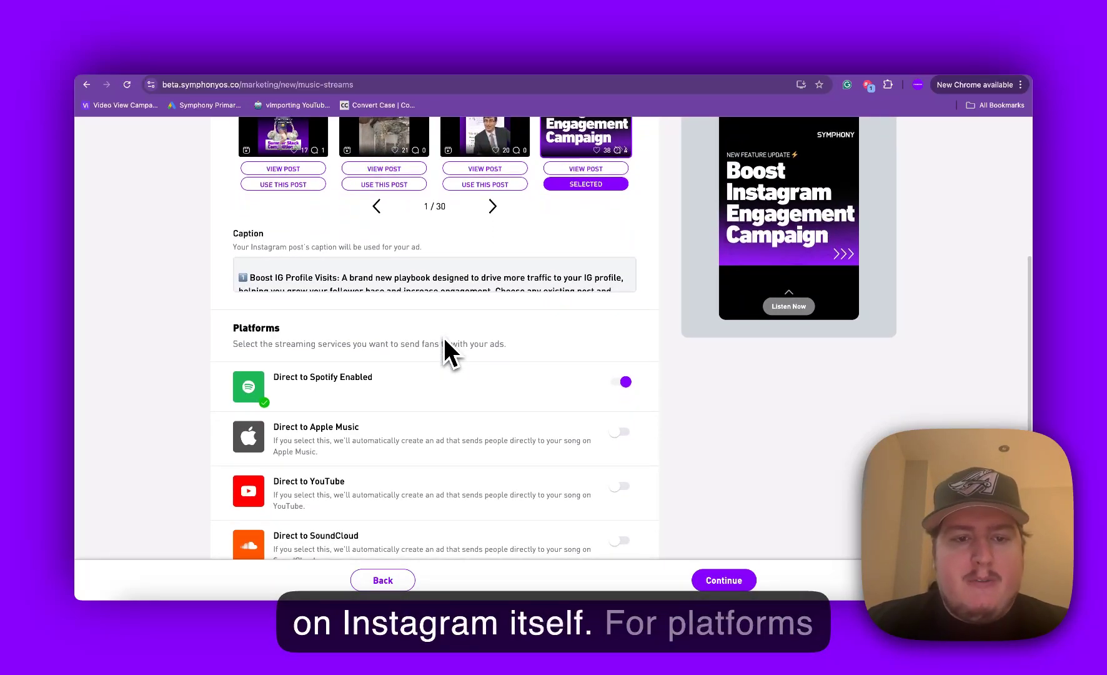
pyautogui.scroll(-2, 445, 343)
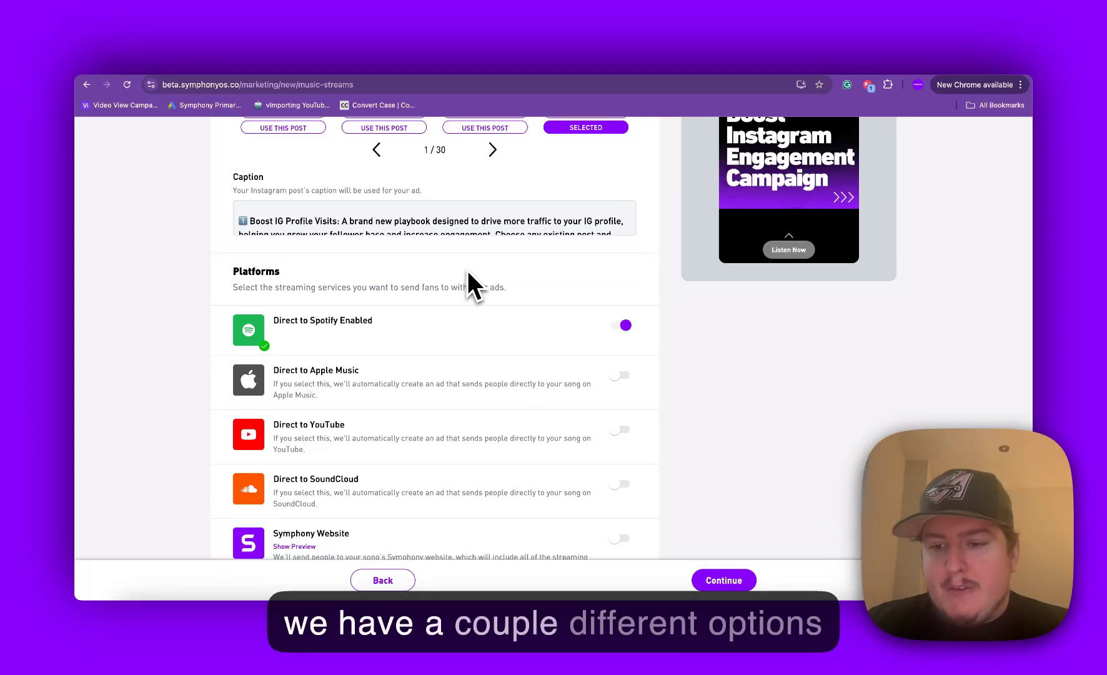
pyautogui.scroll(-1, 468, 272)
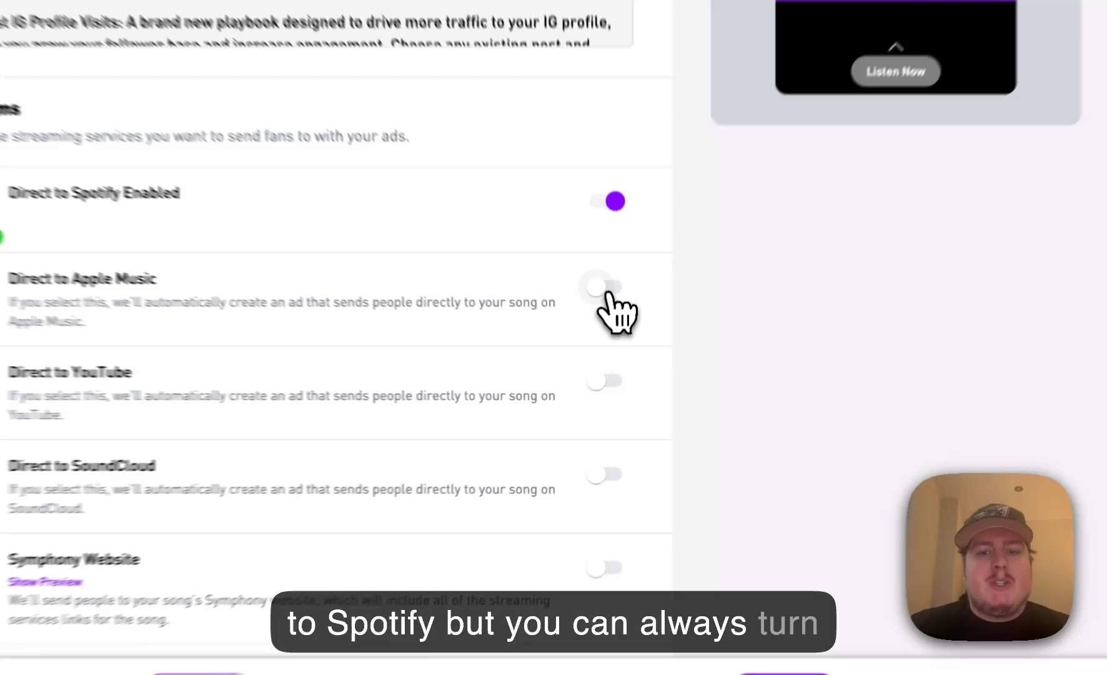
pyautogui.click(619, 345)
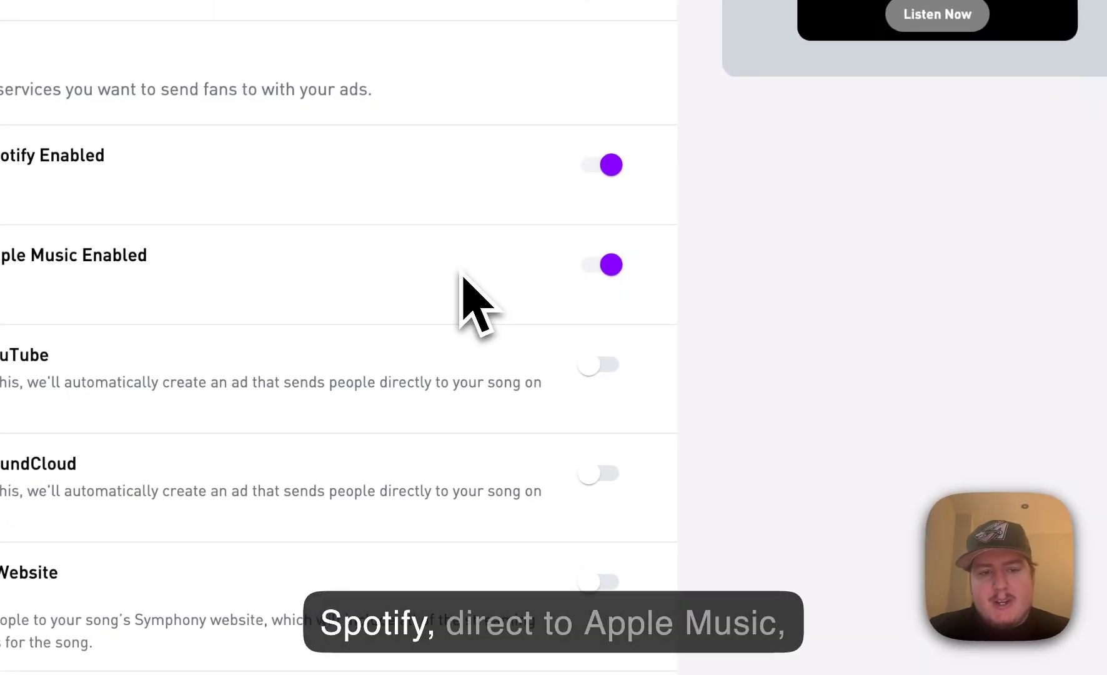
pyautogui.scroll(-3, 464, 275)
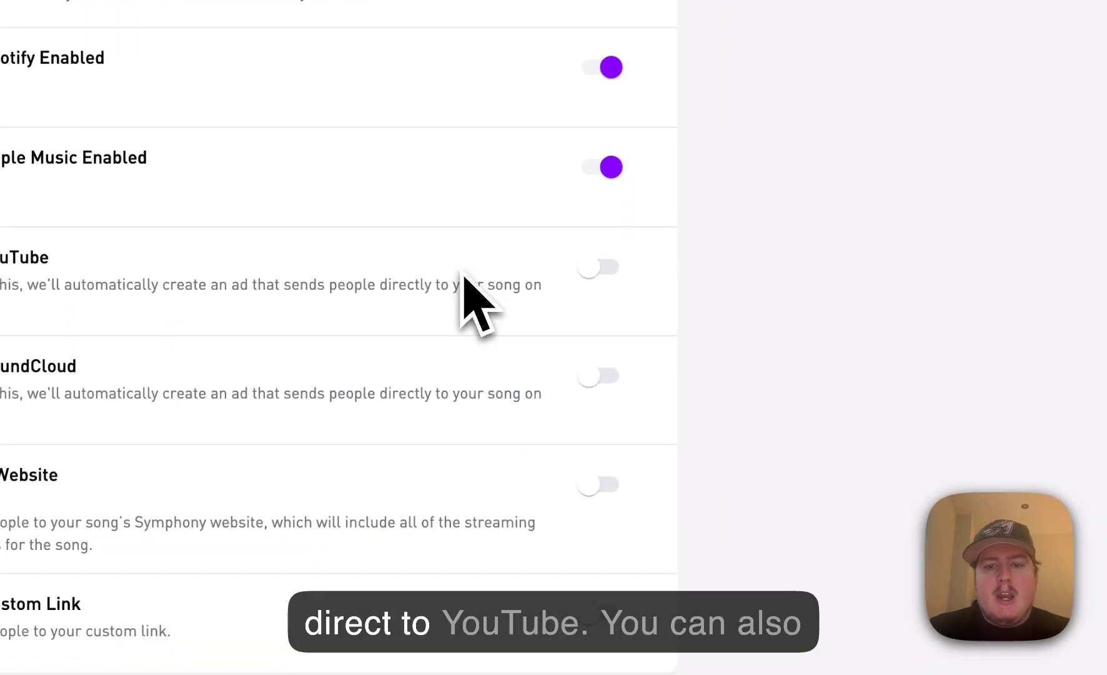
pyautogui.click(608, 167)
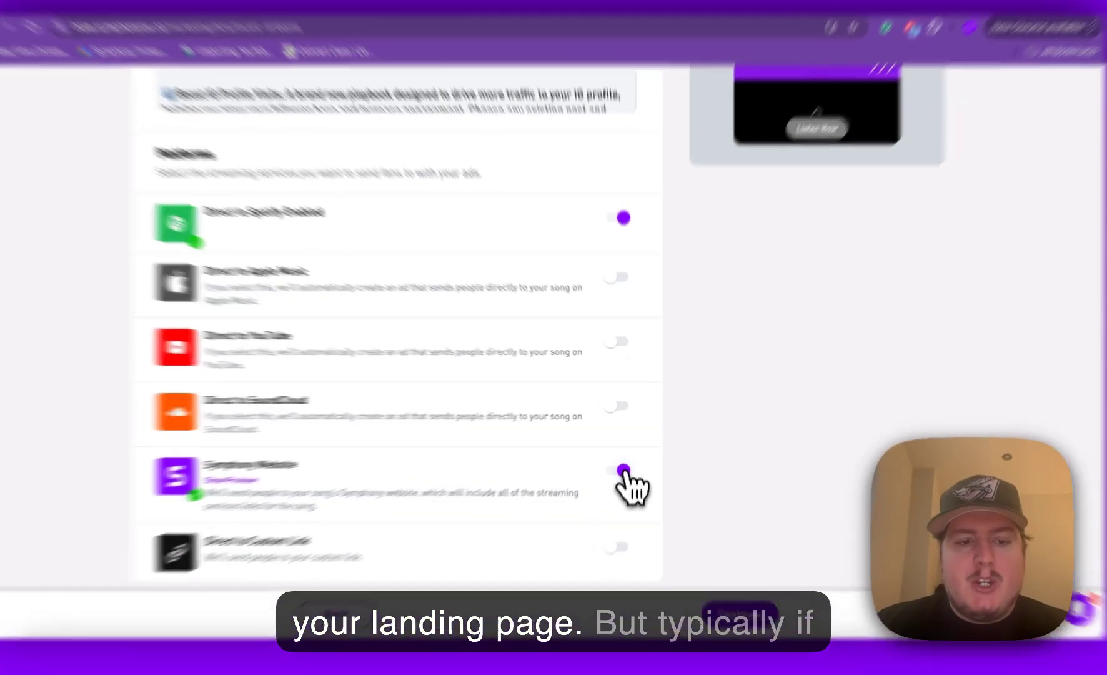
pyautogui.click(620, 461)
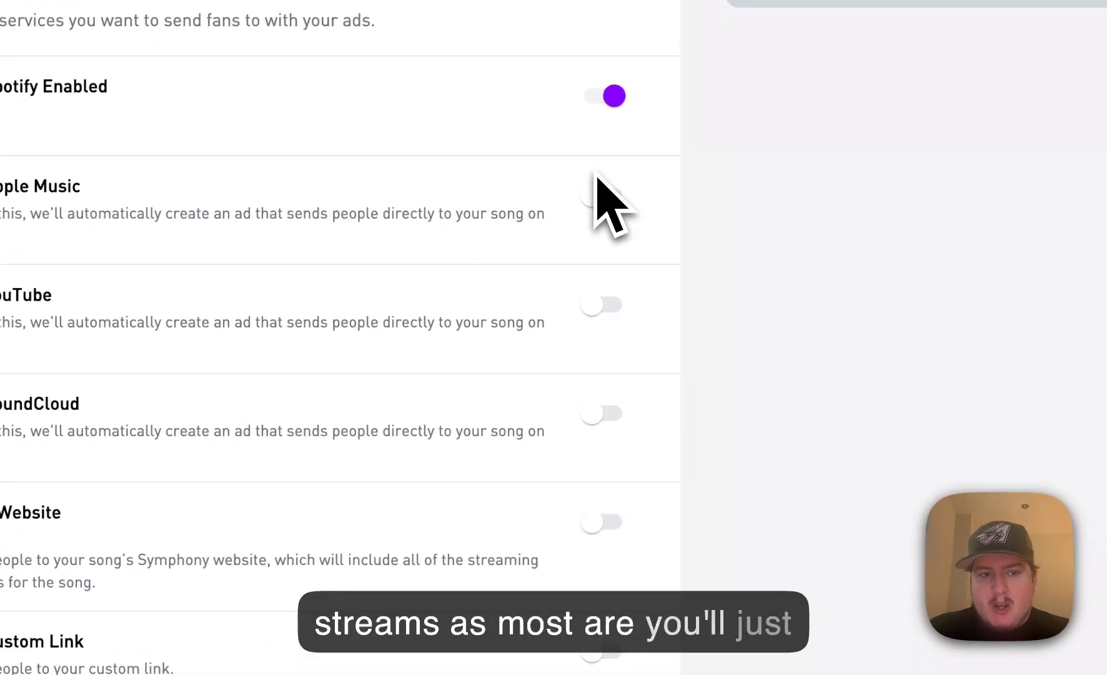
# Step: Enable Direct to Apple Music as an ad destination, leaving the custom link off, and continue to the budget settings
pyautogui.click(601, 198)
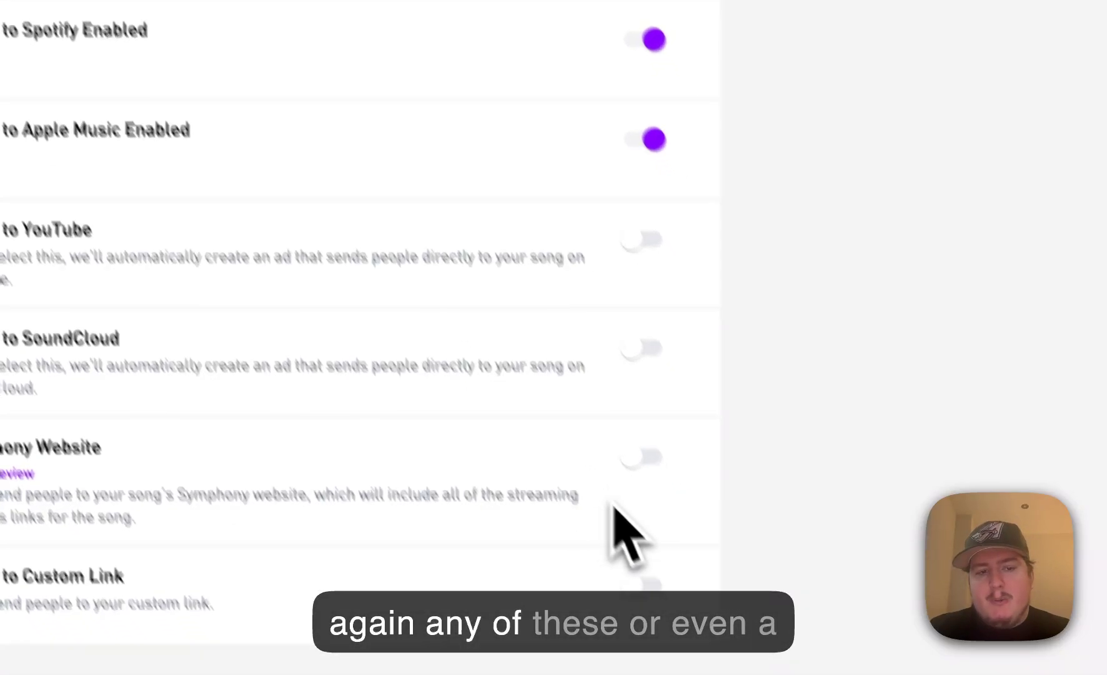
pyautogui.click(645, 588)
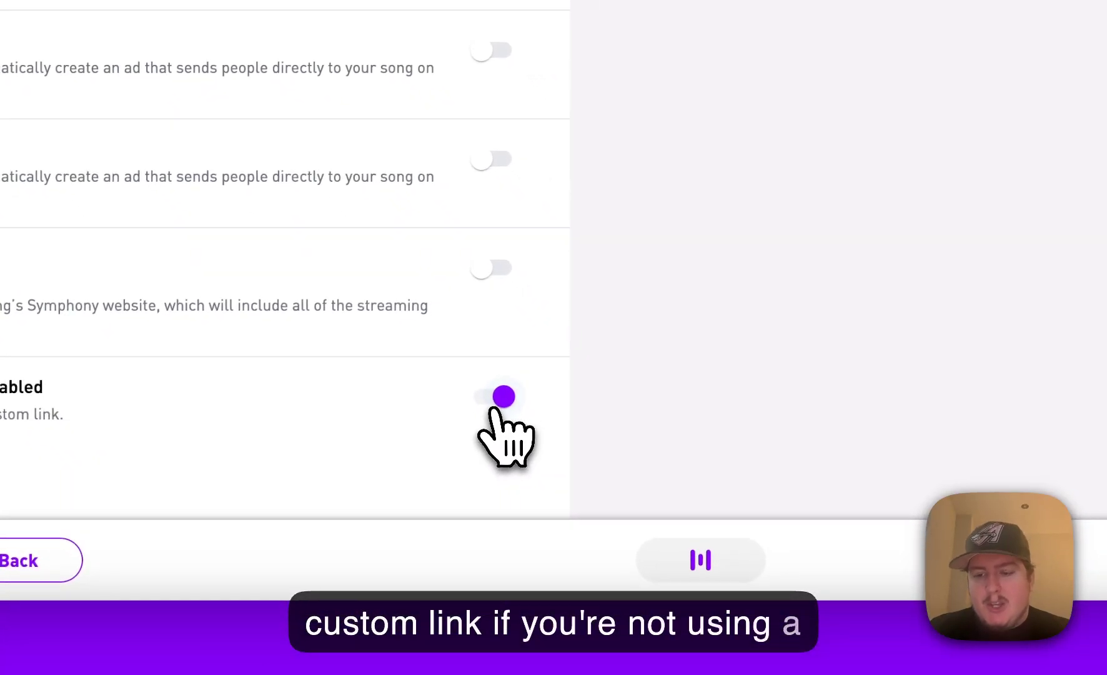
pyautogui.click(497, 400)
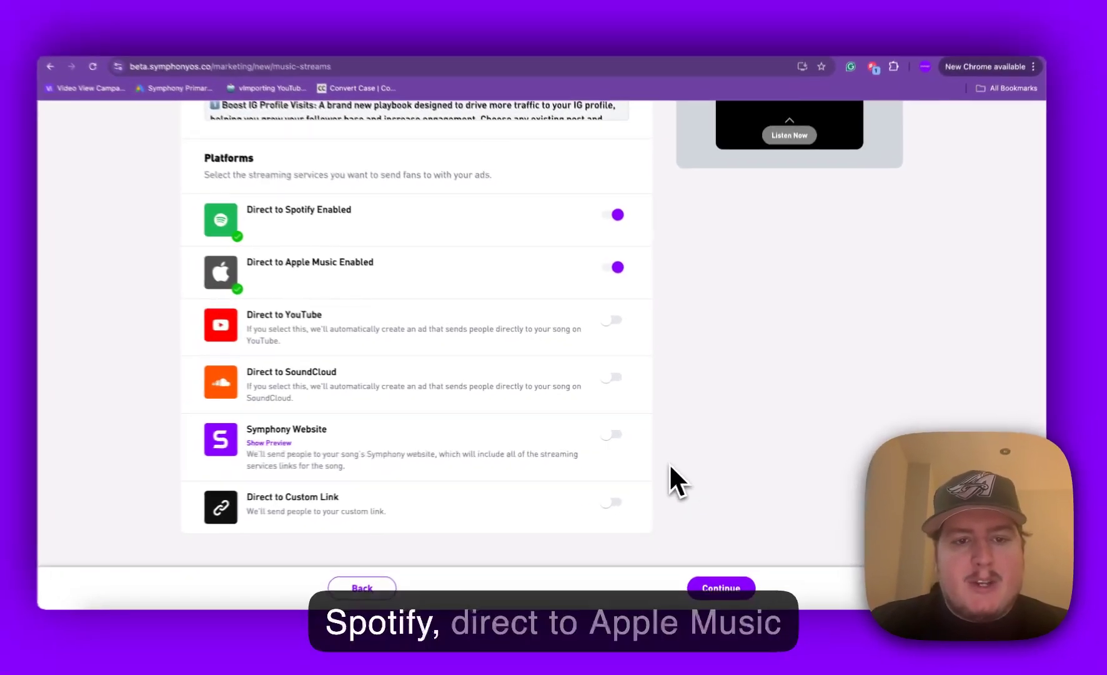
pyautogui.click(695, 558)
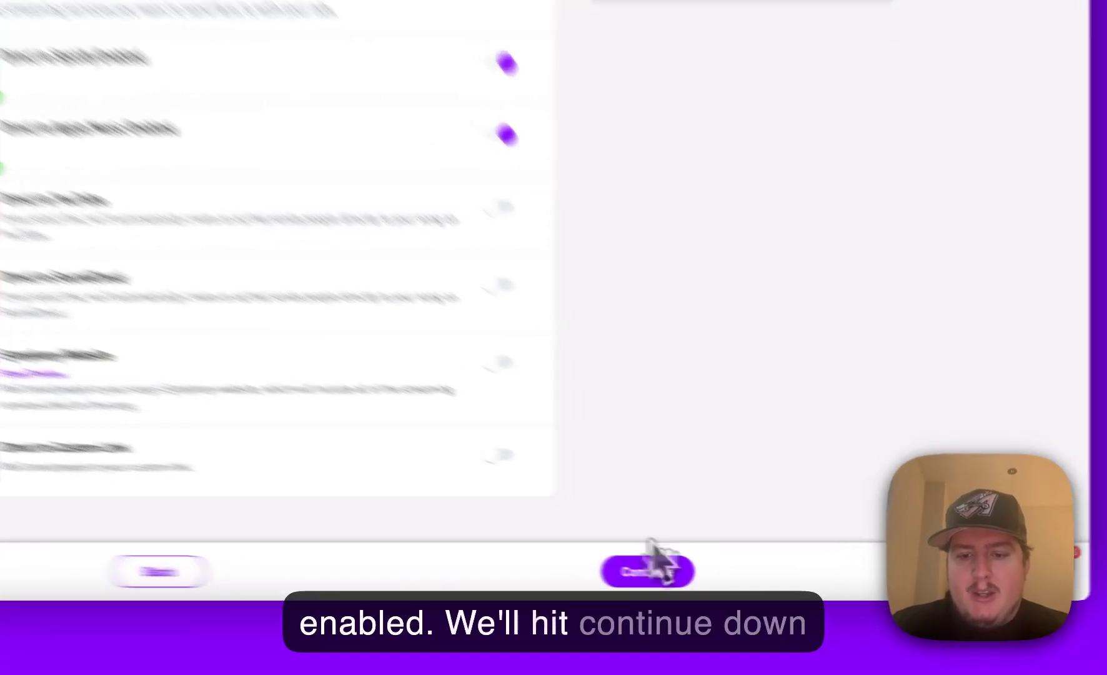
# Step: Set the overall budget to $100 and run the campaign from August 22, 2024 to August 31, 2024
pyautogui.click(568, 138)
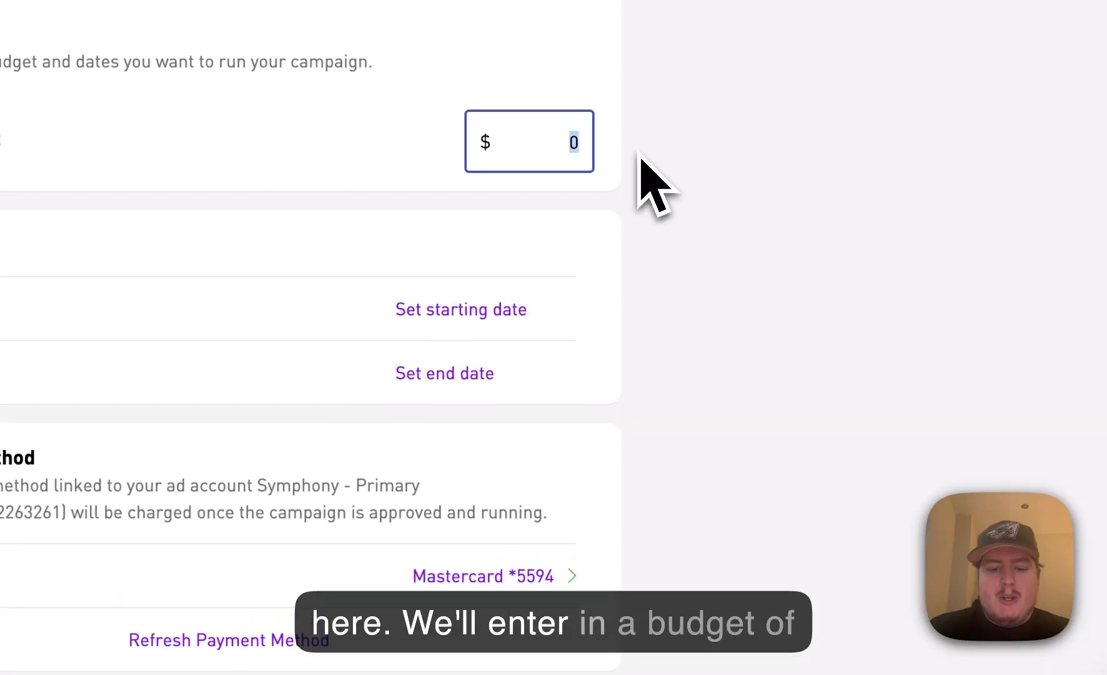
pyautogui.write('100')
pyautogui.click(507, 312)
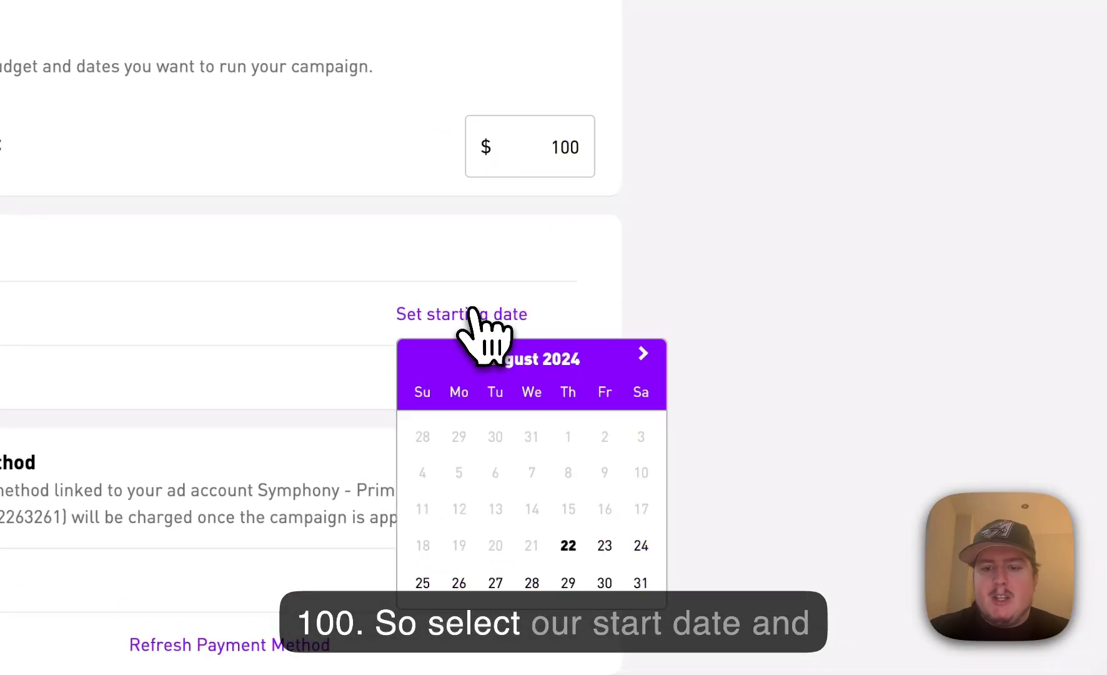
pyautogui.click(569, 544)
pyautogui.click(474, 380)
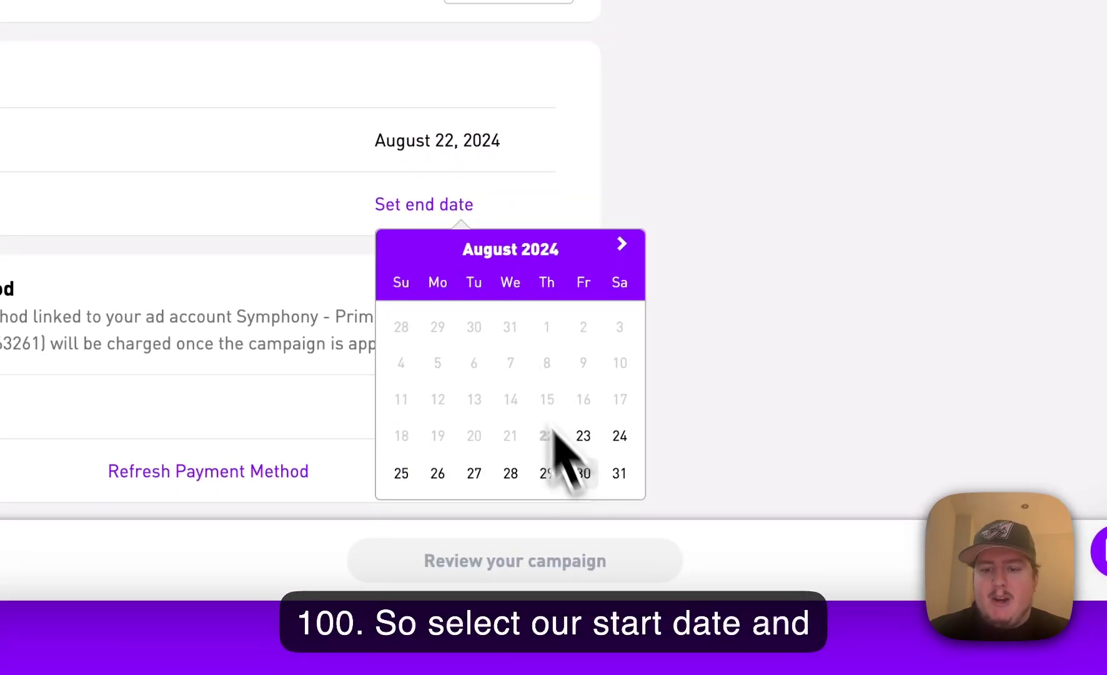
pyautogui.click(619, 476)
# Step: Examine the campaign's running time, daily spend, estimated reach and estimated ad clicks
pyautogui.scroll(-5, 668, 333)
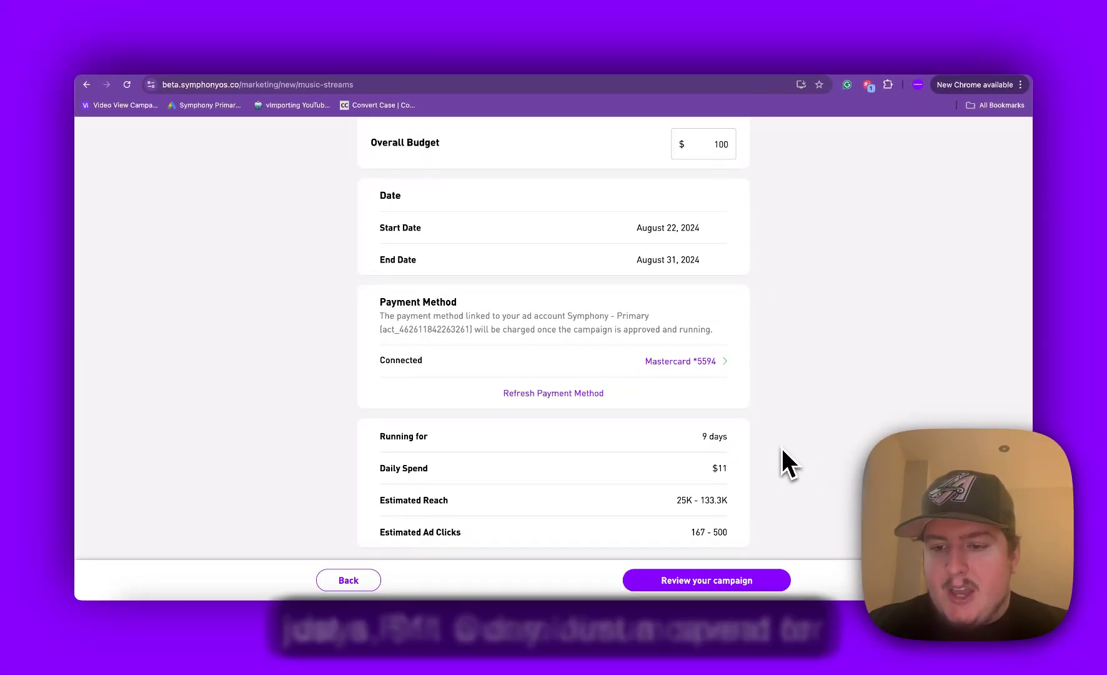
pyautogui.scroll(-1, 782, 448)
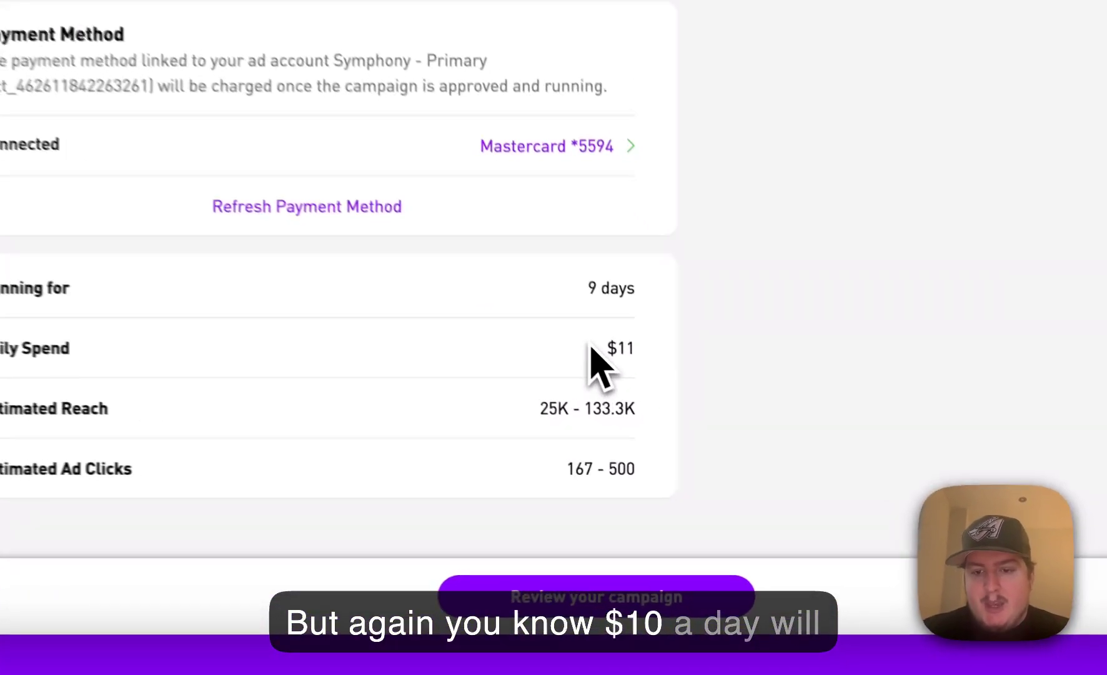
pyautogui.moveTo(593, 348); pyautogui.dragTo(633, 348)
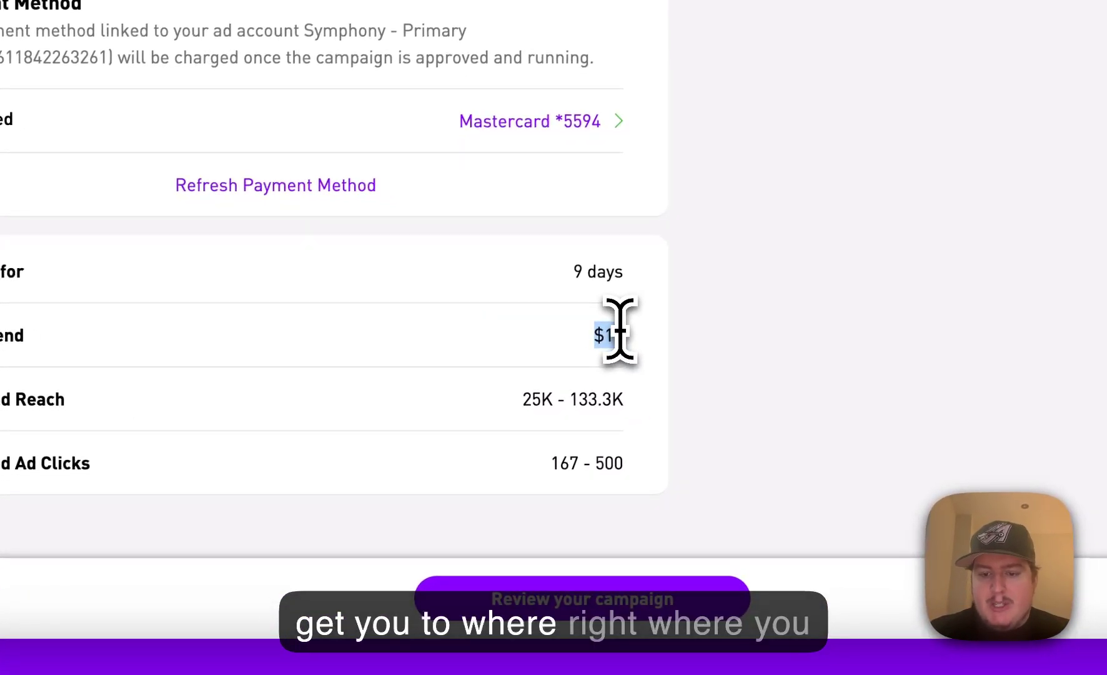
# Step: Continue from the budget settings to the campaign review
pyautogui.click(663, 335)
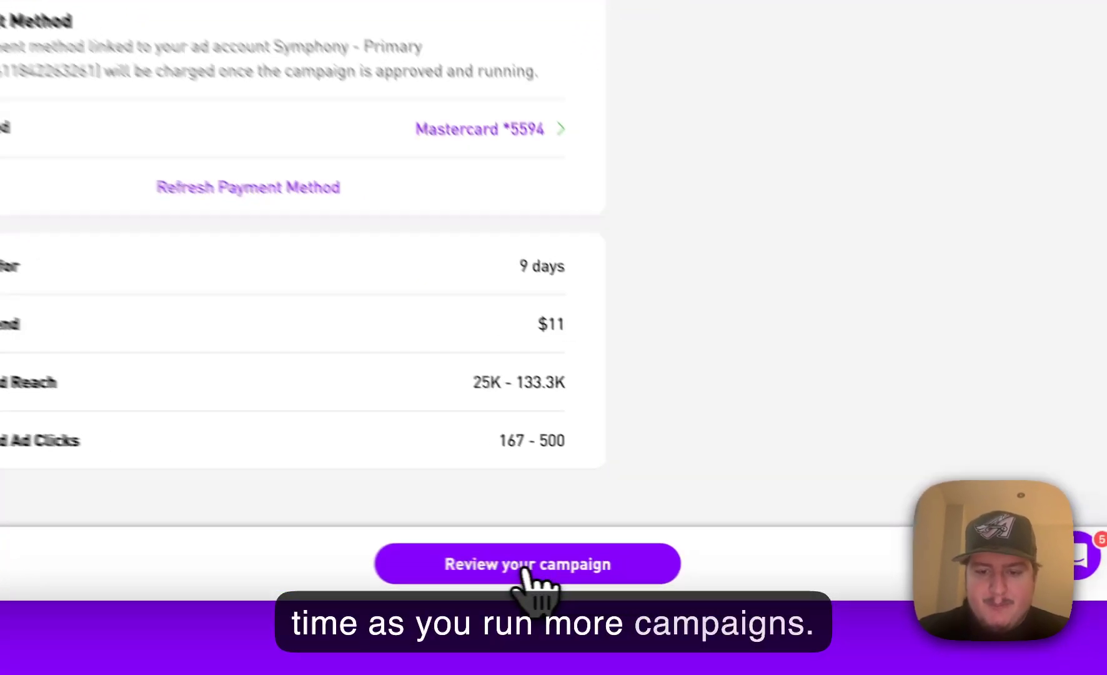
pyautogui.click(707, 581)
pyautogui.scroll(-3, 764, 401)
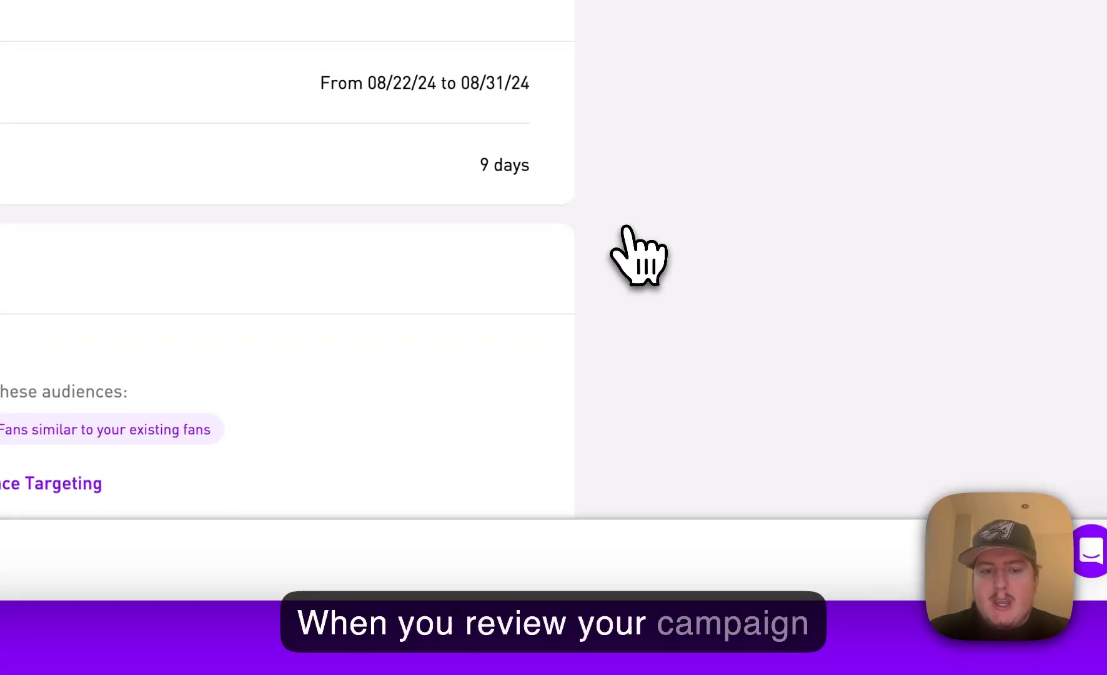
# Step: Open the audience targeting refinements and add JAY-Z as a similar artist to target
pyautogui.scroll(-4, 624, 228)
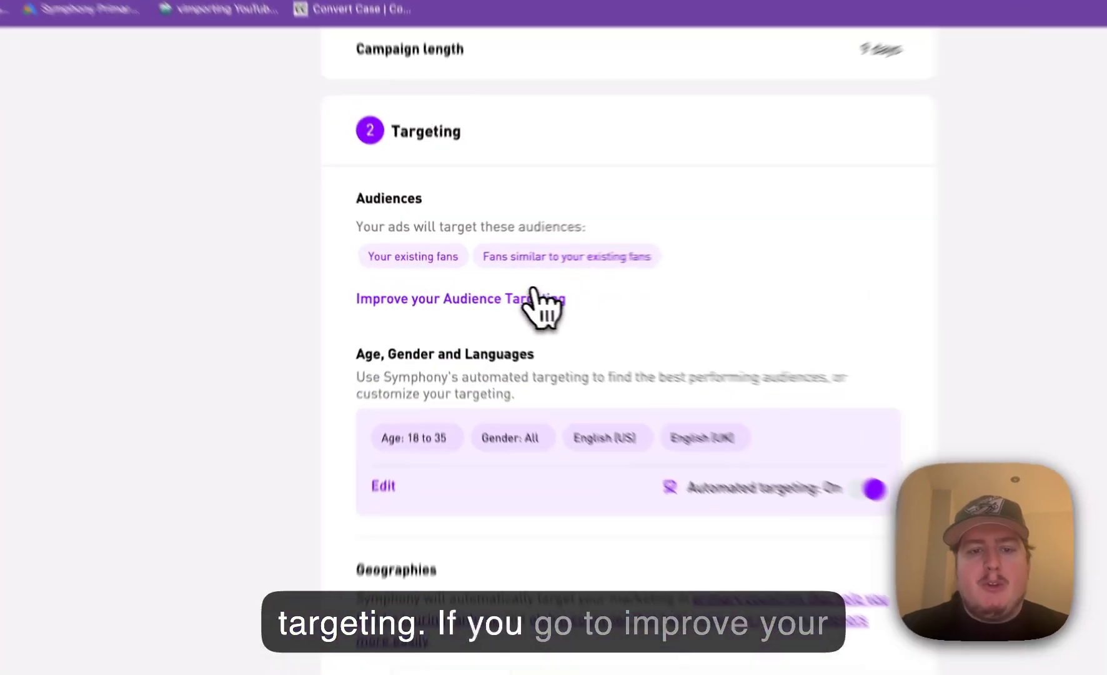
pyautogui.click(496, 291)
pyautogui.click(532, 399)
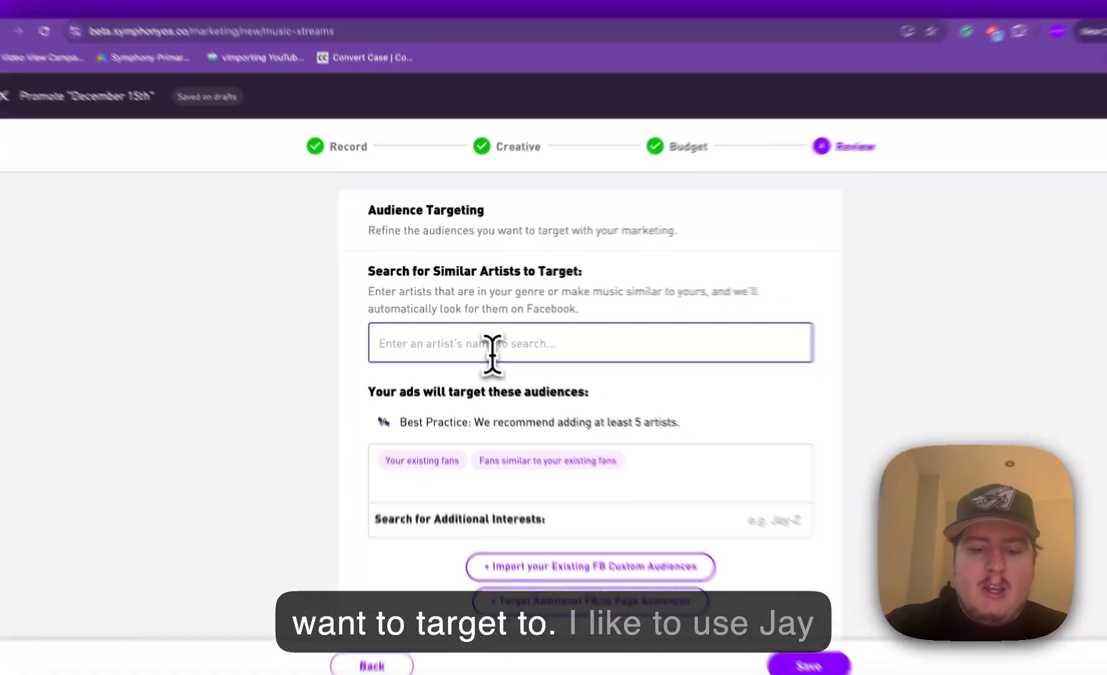
pyautogui.write('jay0')
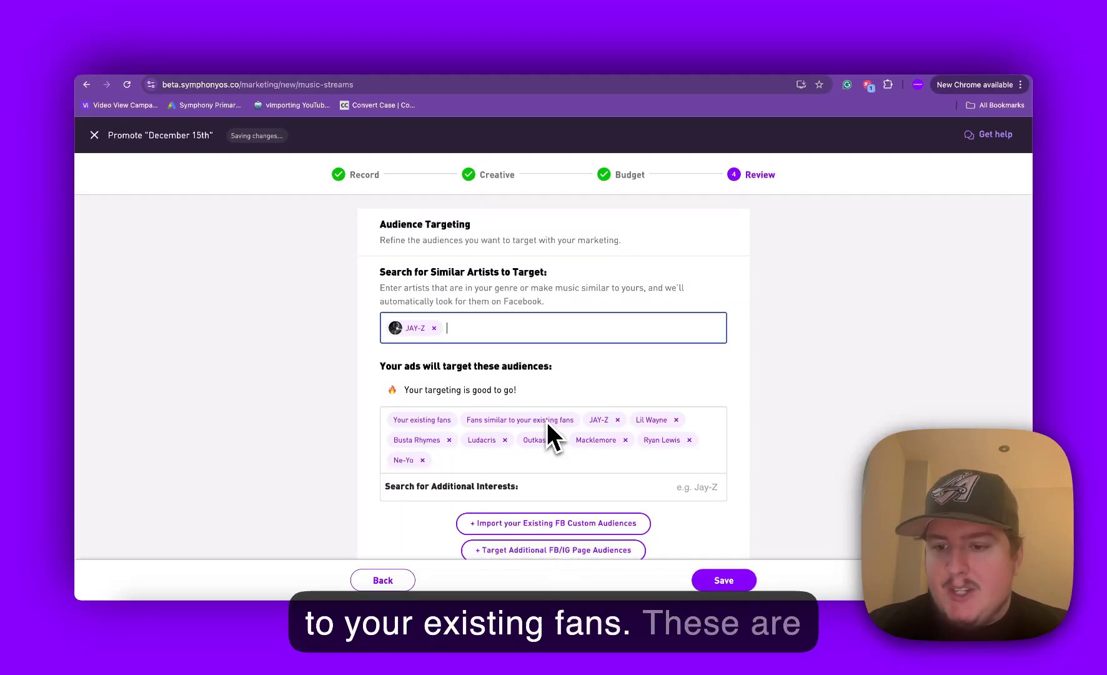
# Step: Remove Macklemore, Ryan Lewis and Ne-Yo from the targeted audiences
pyautogui.scroll(-3, 564, 400)
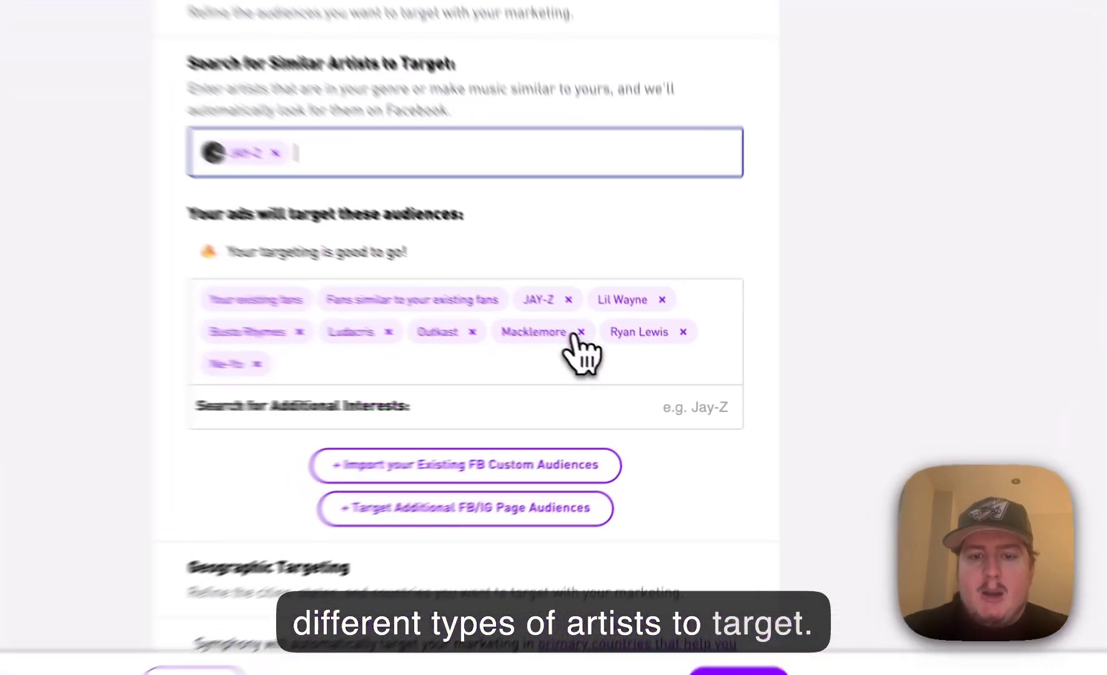
pyautogui.click(626, 359)
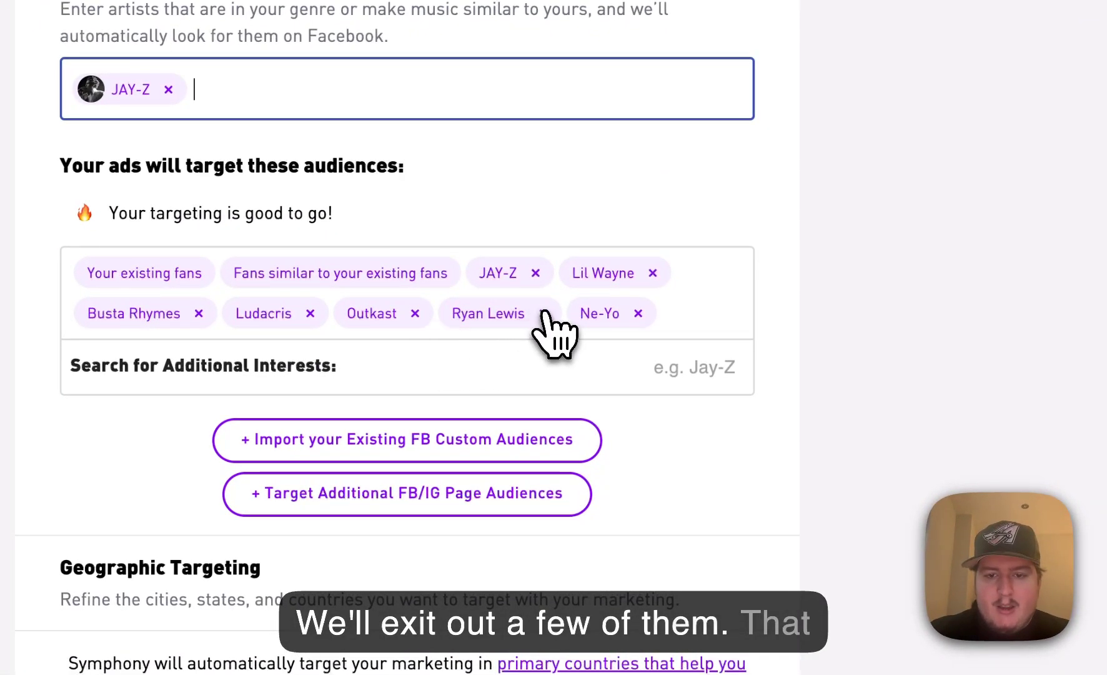
pyautogui.click(544, 314)
pyautogui.click(510, 313)
# Step: Search the additional interests for skateboarding and add Skateboarding to the targeted audiences
pyautogui.click(692, 367)
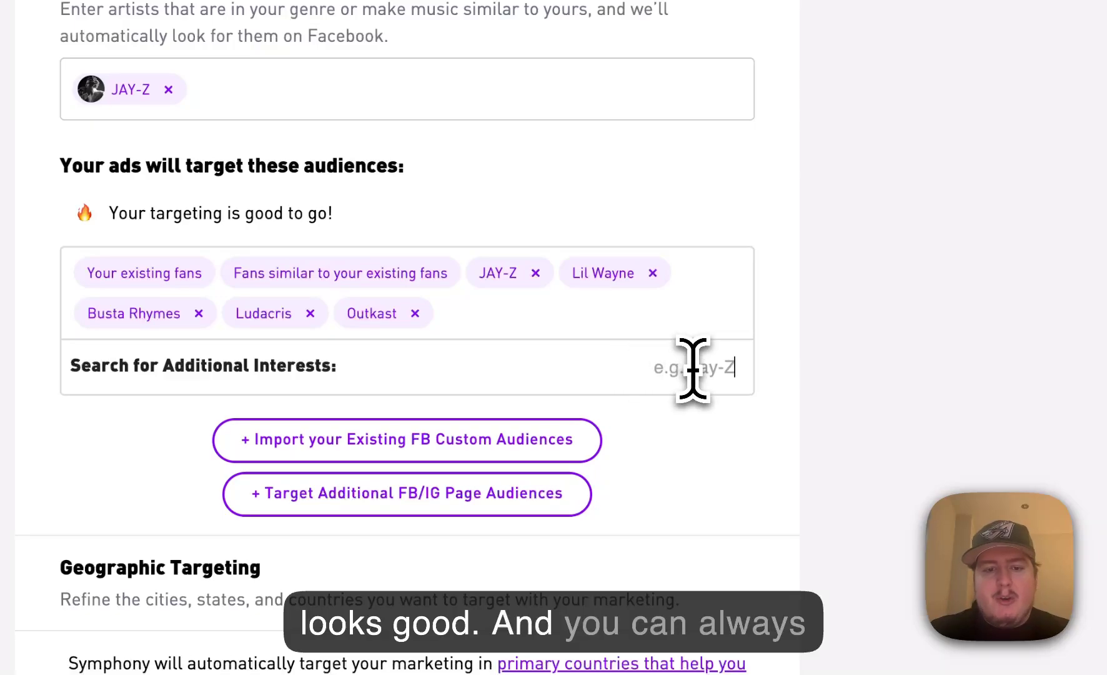
pyautogui.write('ska')
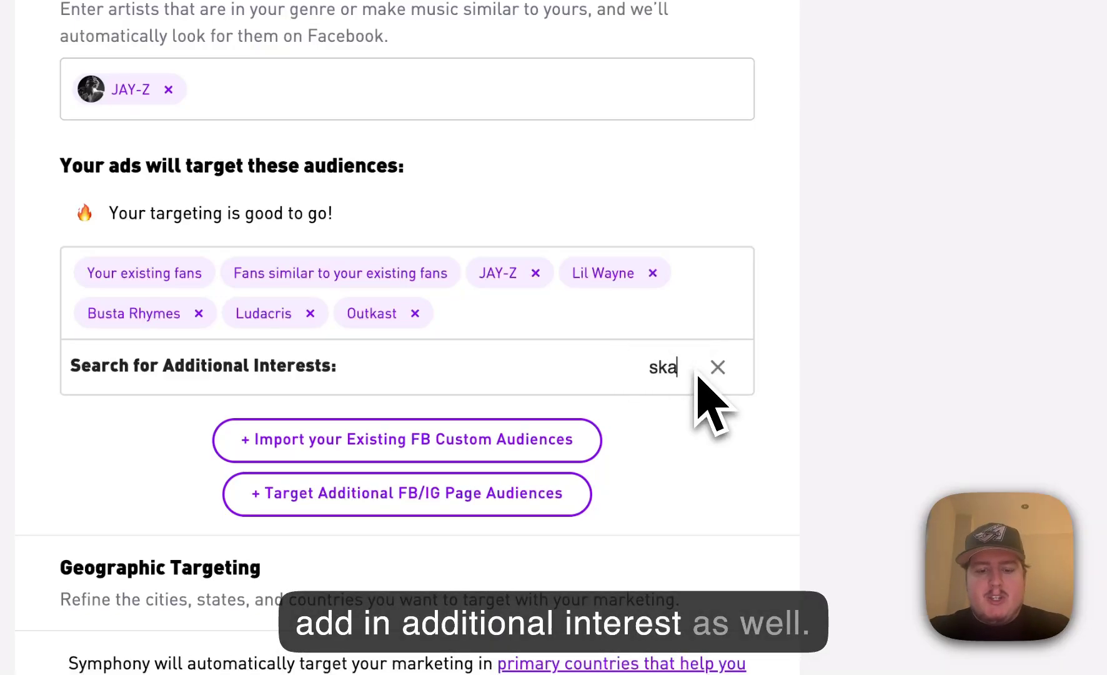
pyautogui.write('teboarding')
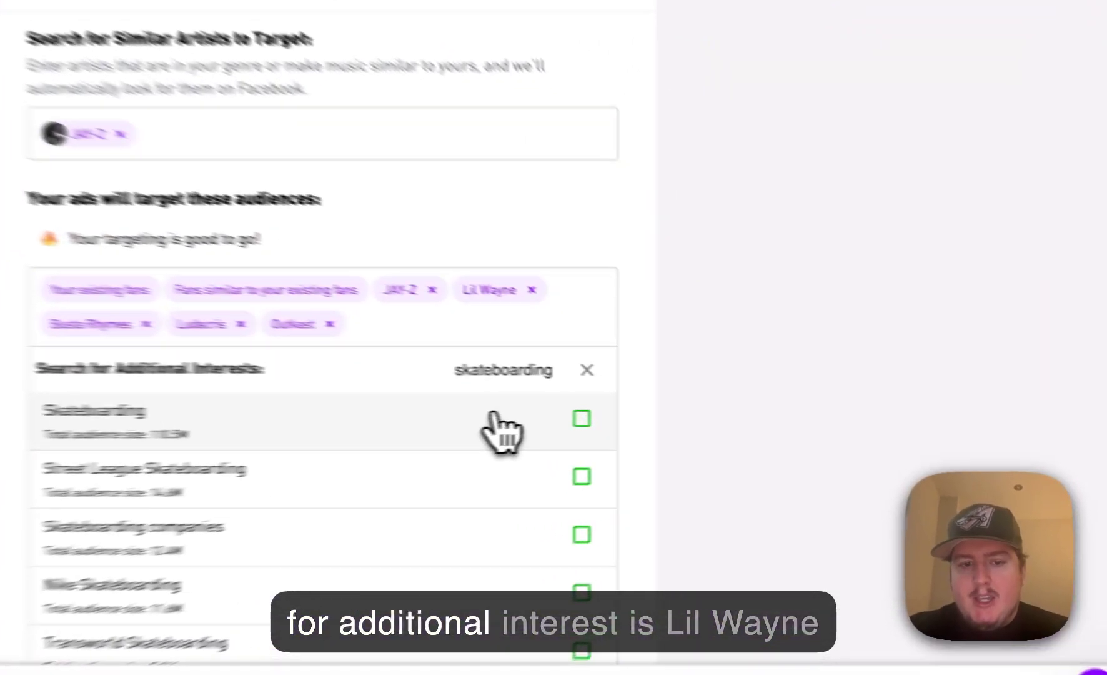
pyautogui.click(659, 425)
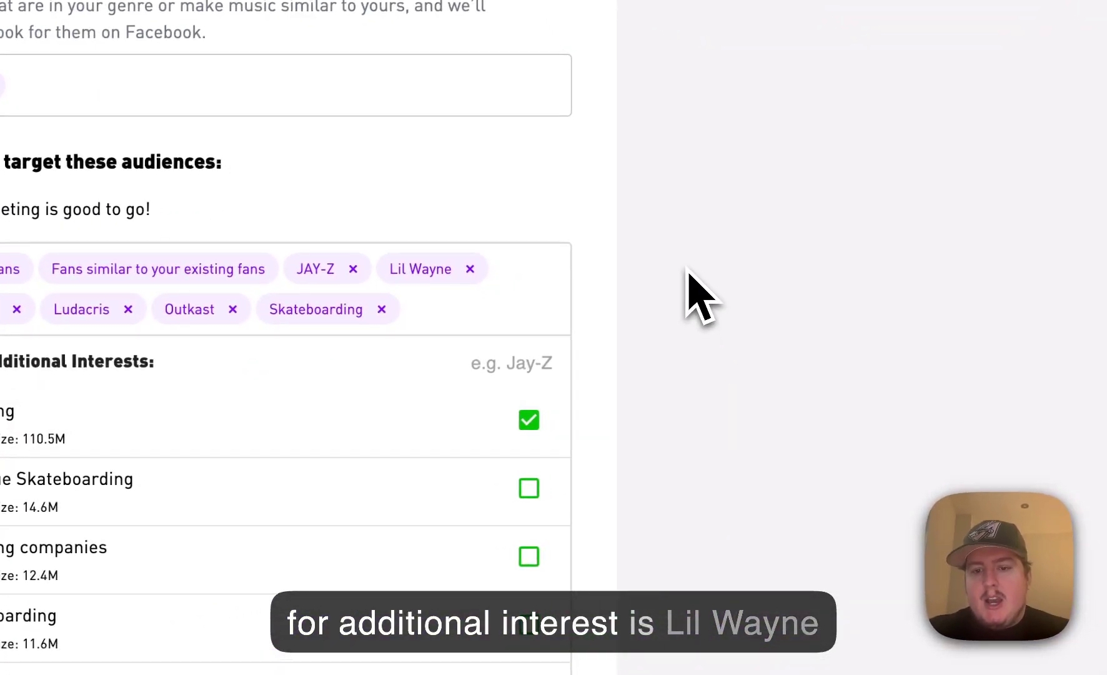
pyautogui.click(688, 272)
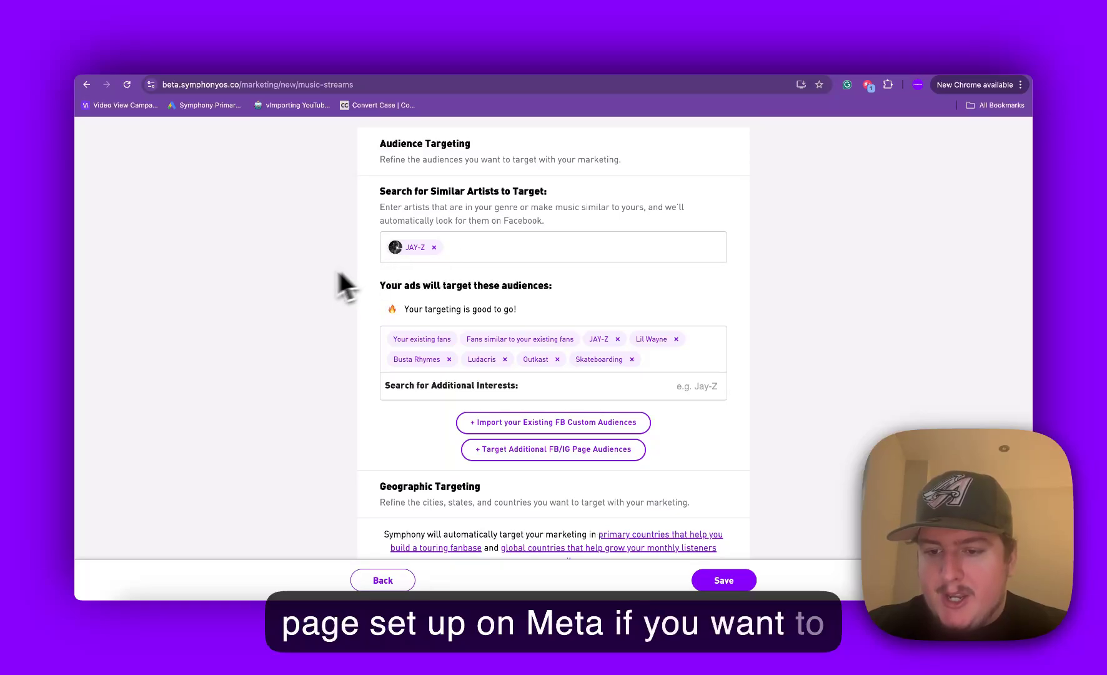
# Step: Examine the geographic targeting, including the Touring Markets group's budget share and targeted locations, and save that group without changing it
pyautogui.scroll(-2, 310, 273)
pyautogui.scroll(2, 310, 274)
pyautogui.scroll(-1, 375, 250)
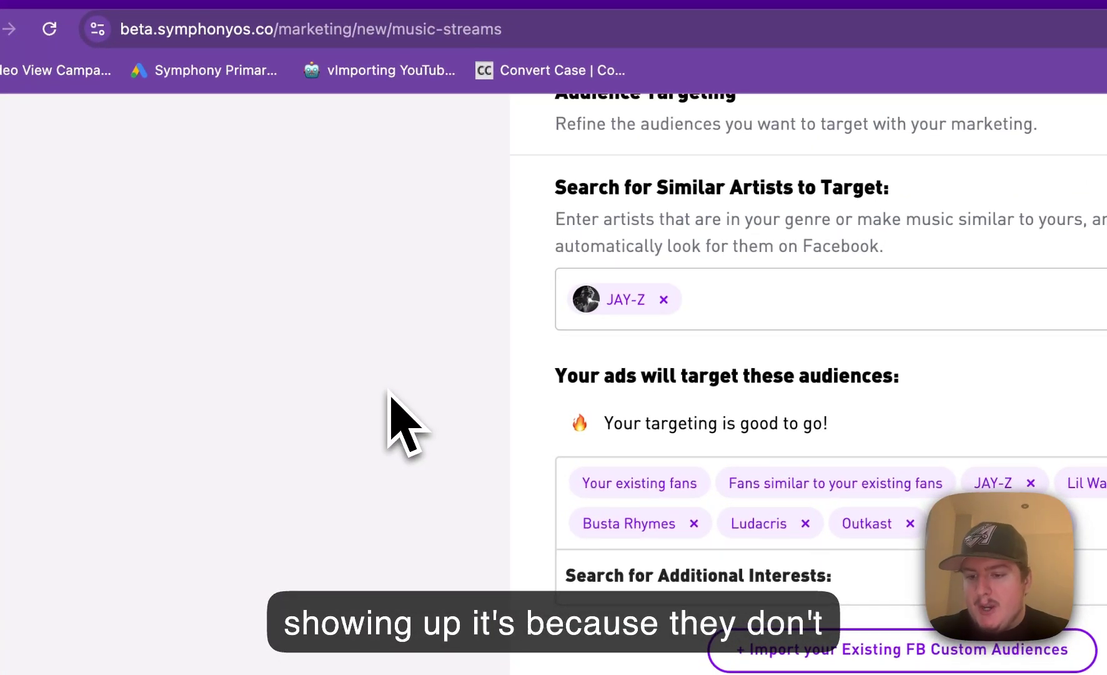
pyautogui.scroll(-3, 389, 393)
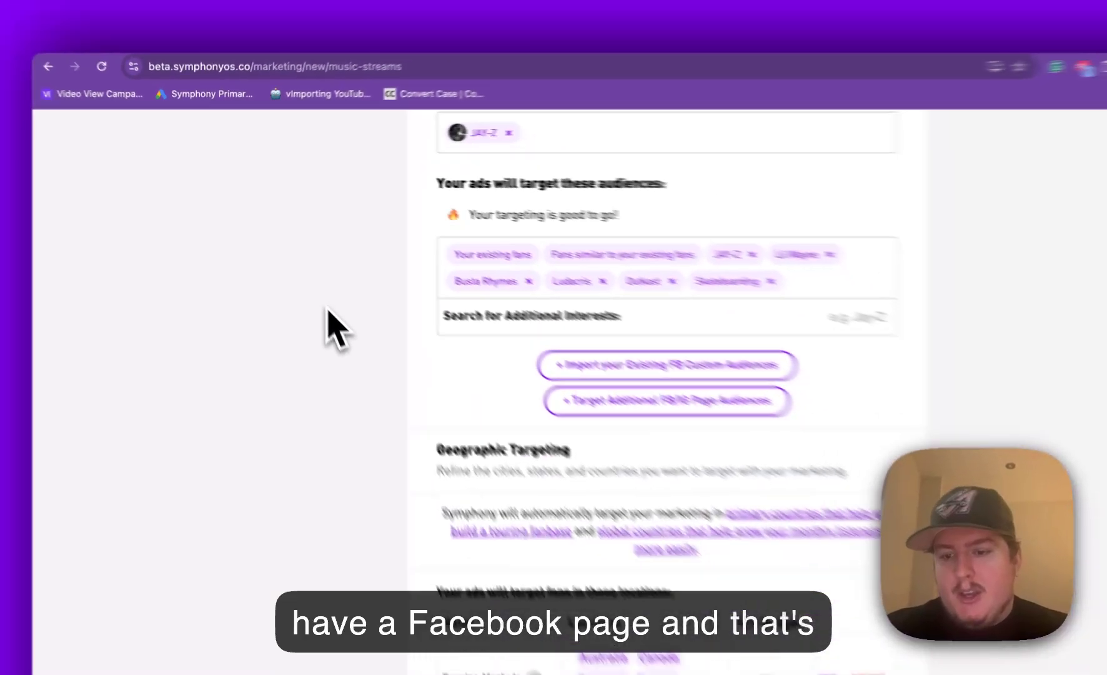
pyautogui.scroll(-3, 327, 309)
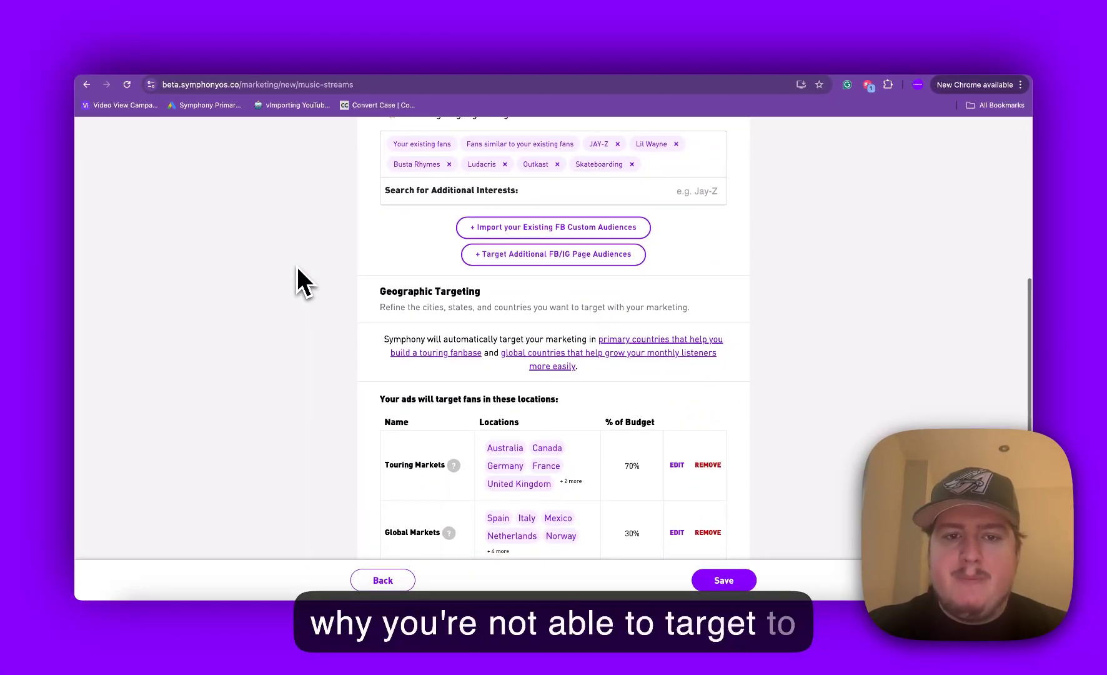
pyautogui.scroll(-2, 298, 269)
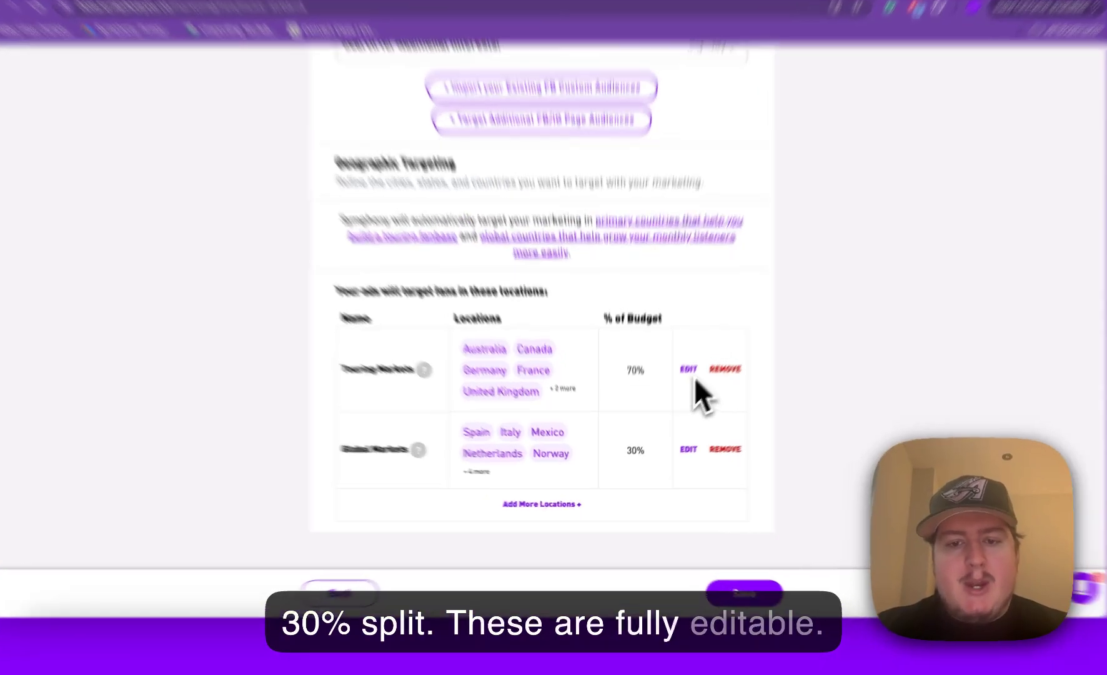
pyautogui.click(692, 374)
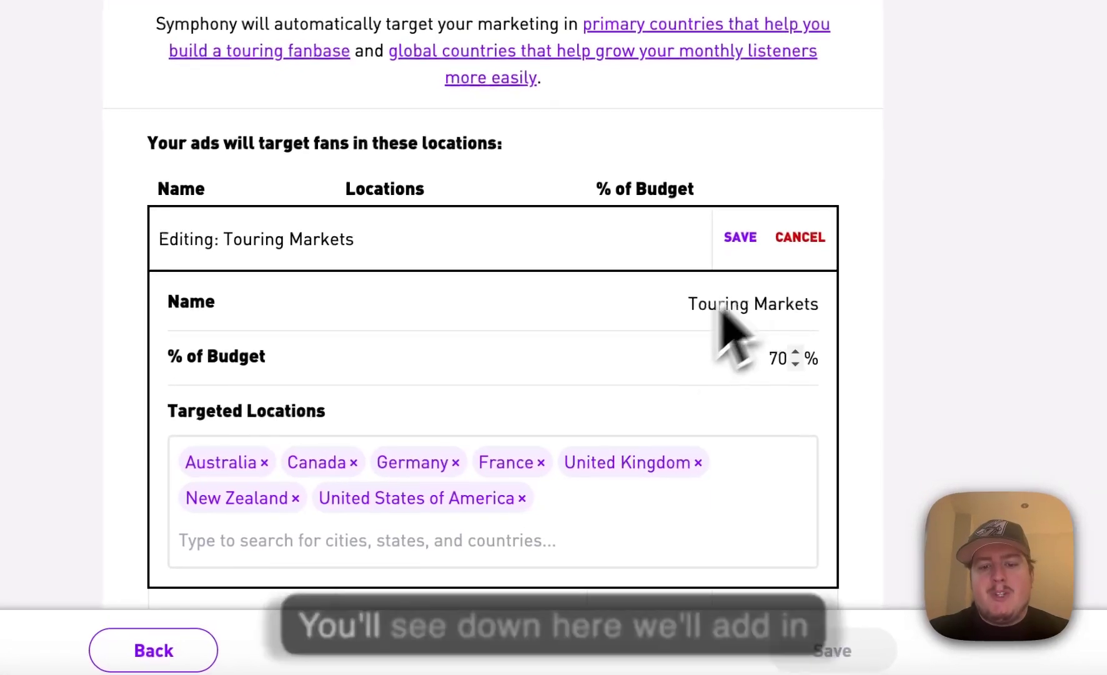
pyautogui.scroll(-2, 687, 363)
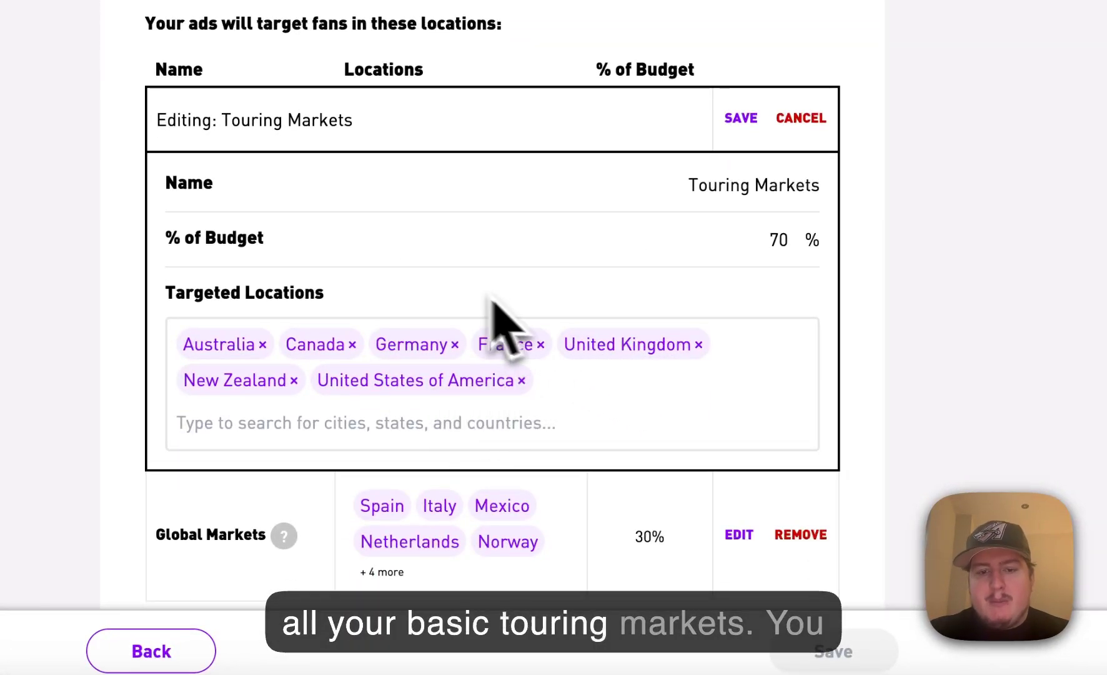
pyautogui.click(460, 430)
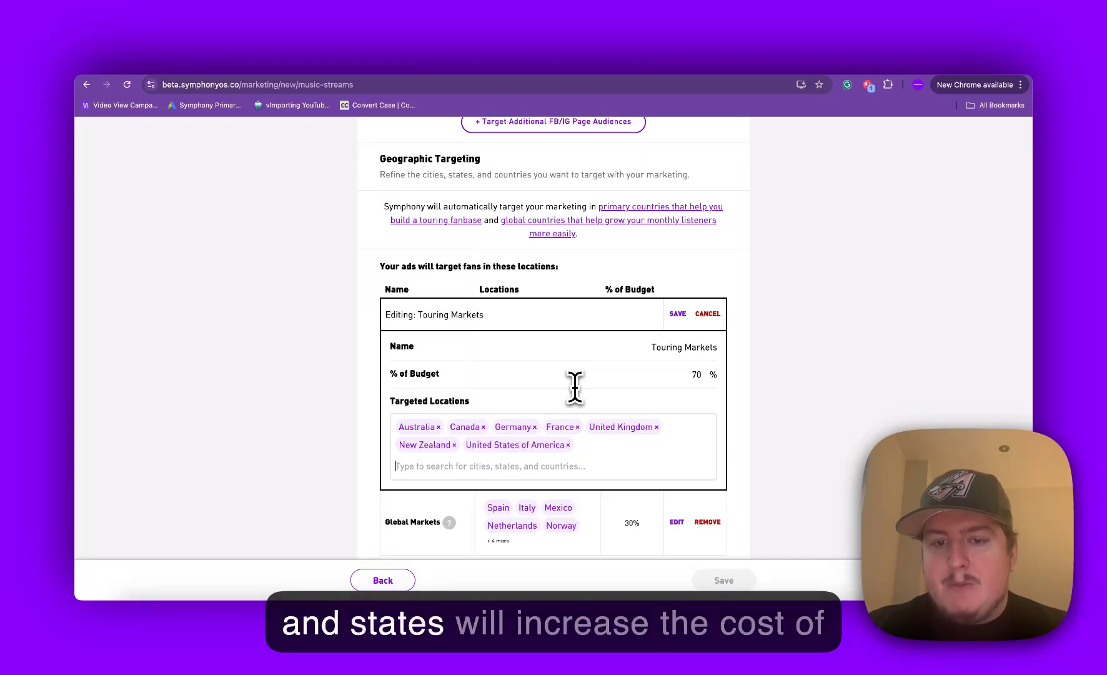
pyautogui.scroll(-1, 575, 387)
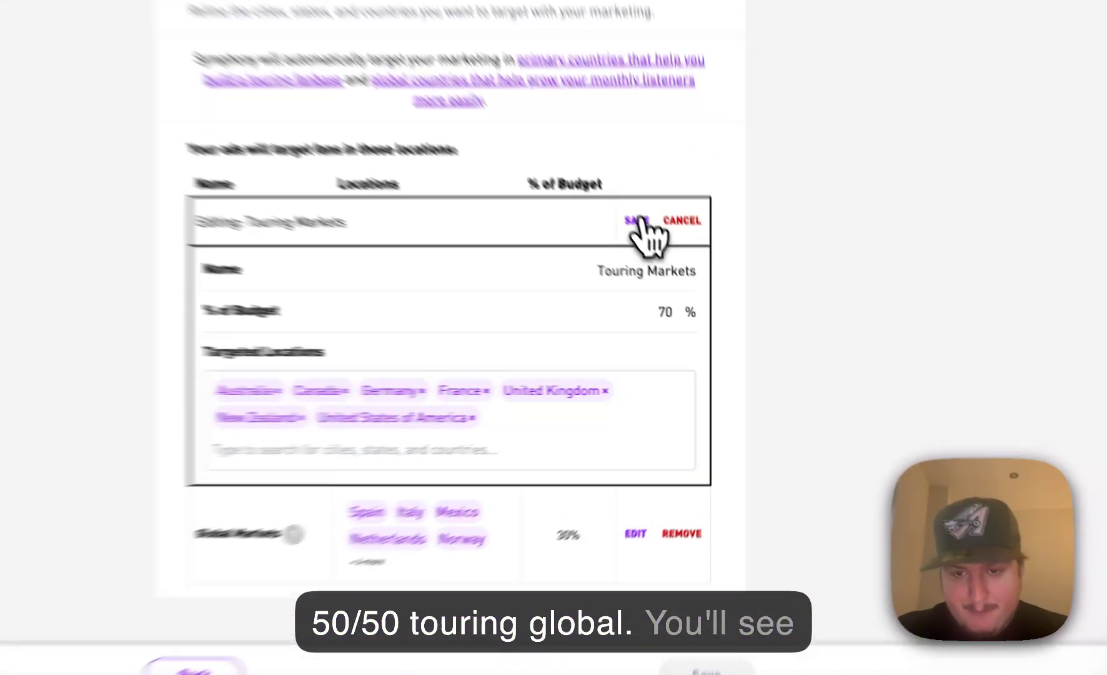
pyautogui.click(679, 278)
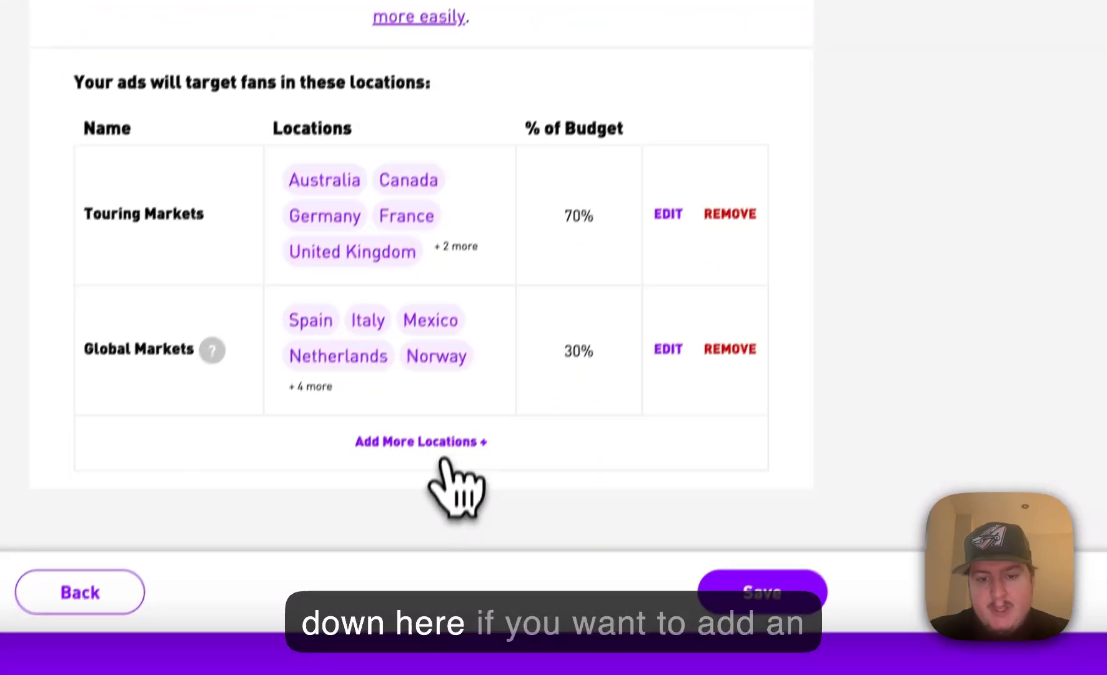
# Step: Add a new location group named SEA that targets Davao City, Davao Region, Philippines
pyautogui.click(371, 618)
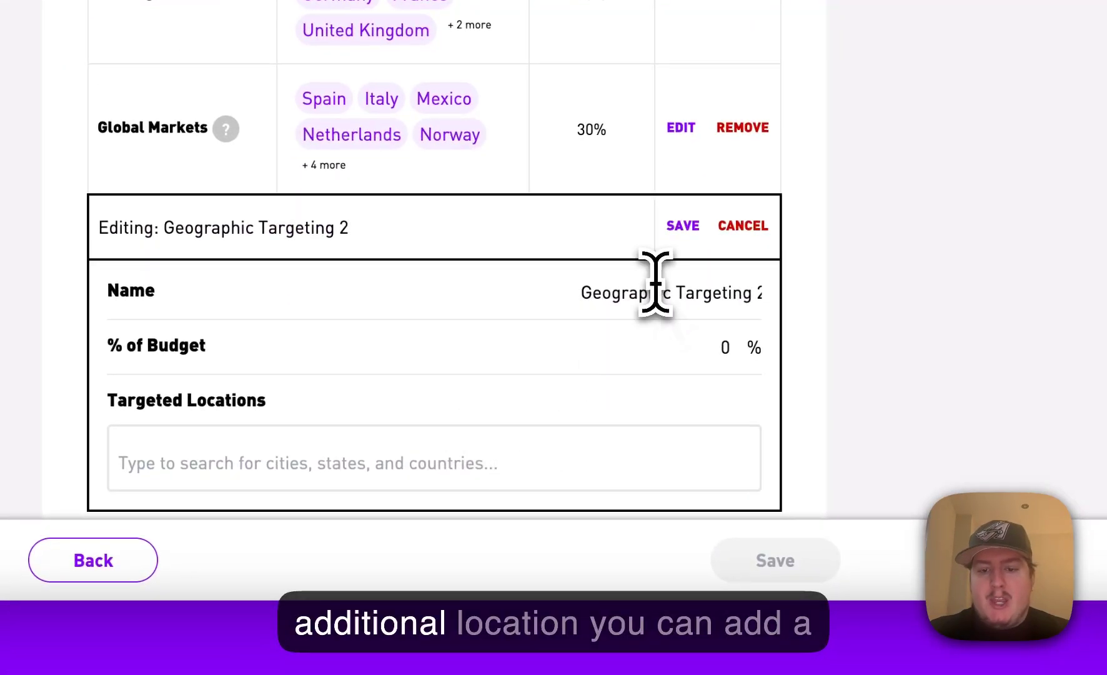
pyautogui.click(652, 292)
pyautogui.write('SEA')
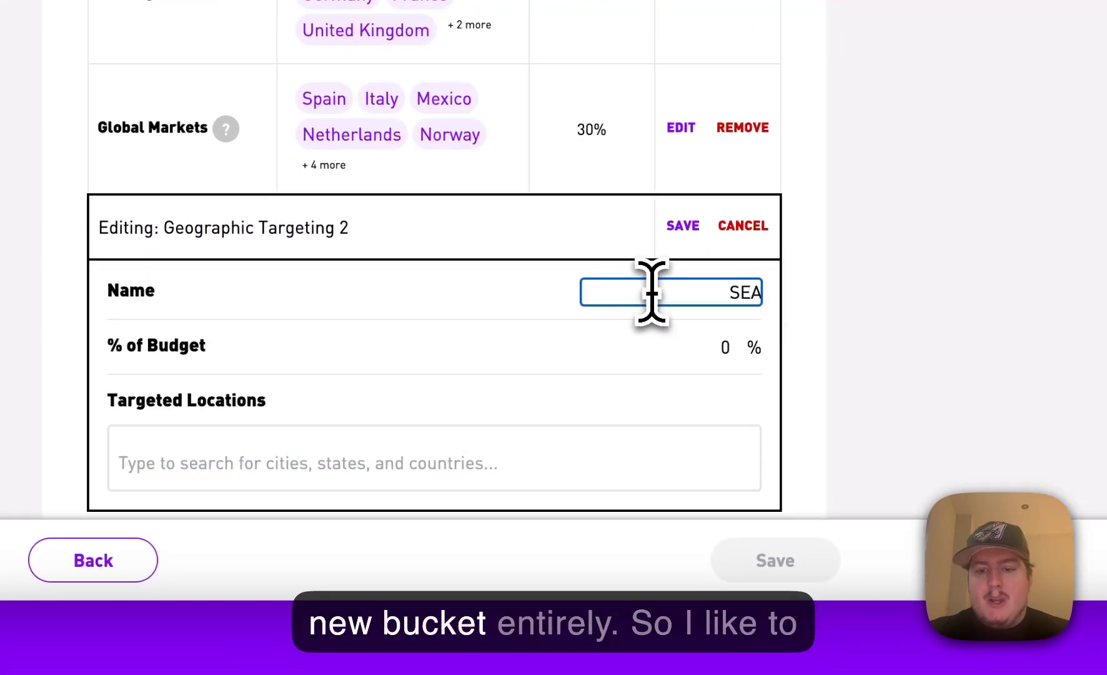
pyautogui.click(585, 442)
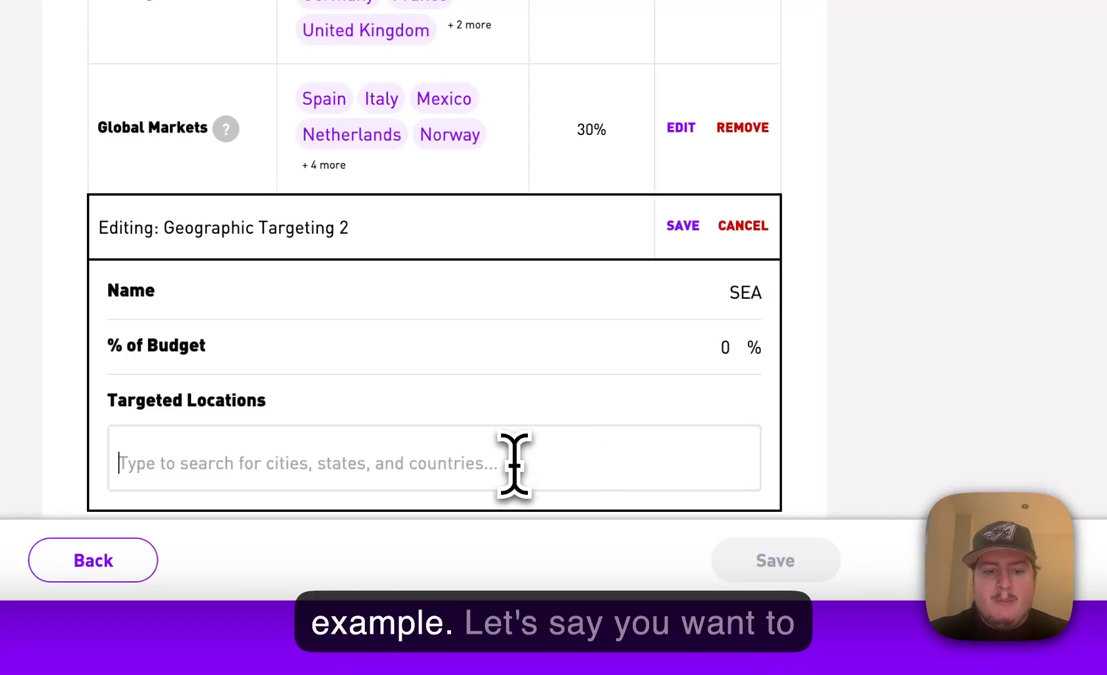
pyautogui.write('philip')
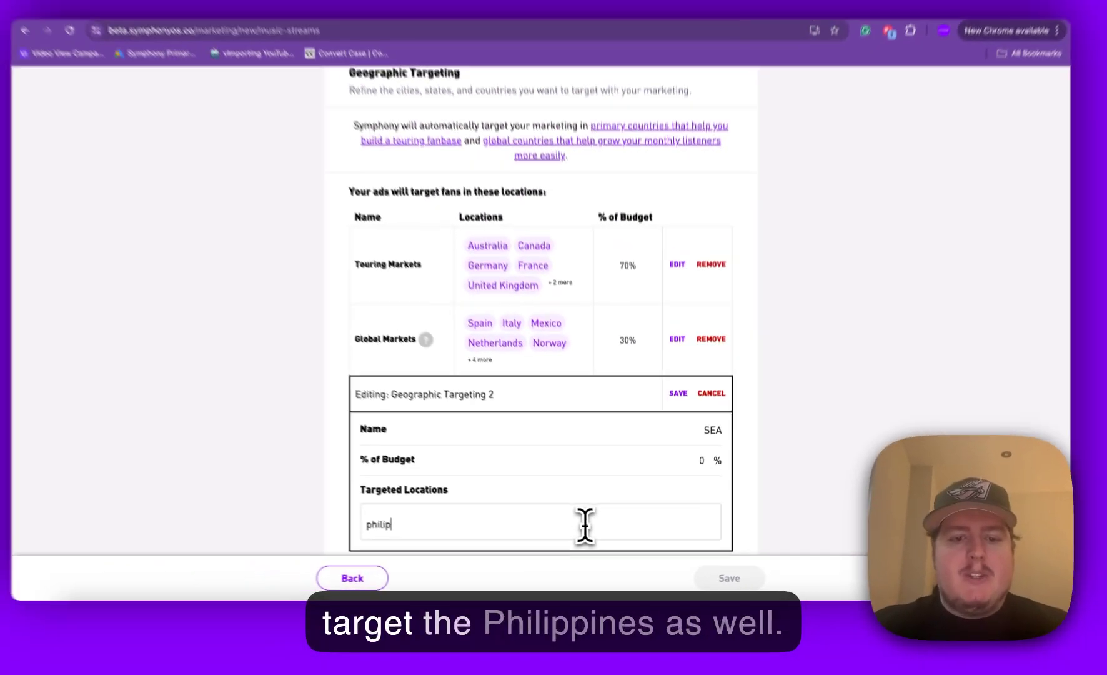
pyautogui.scroll(-2, 719, 403)
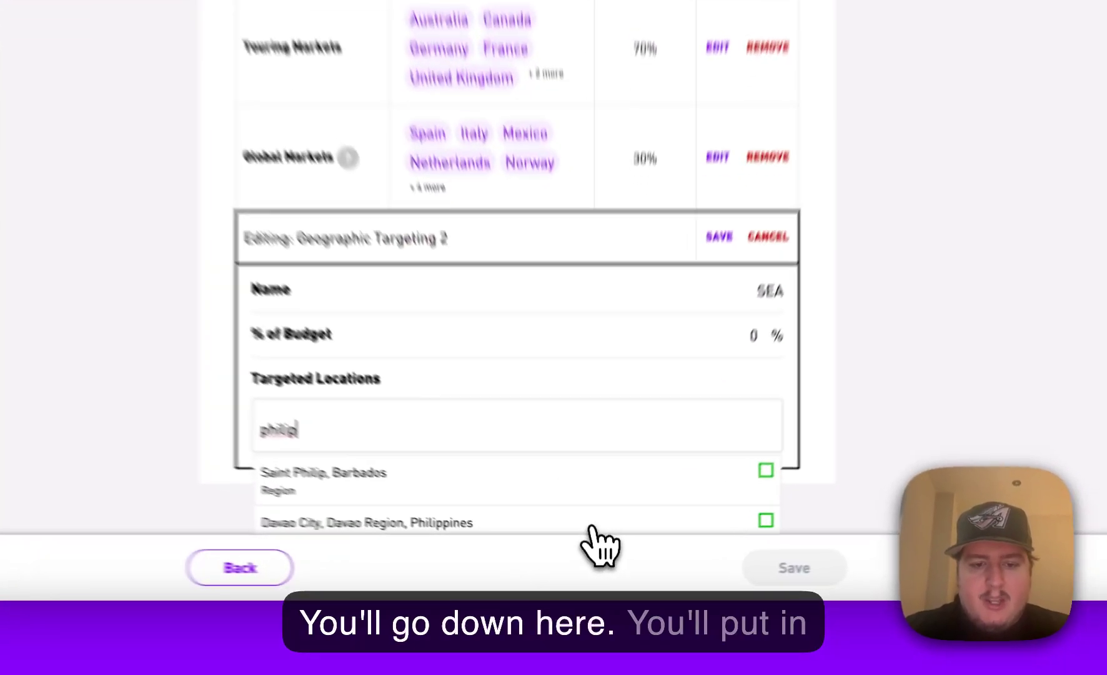
pyautogui.click(593, 525)
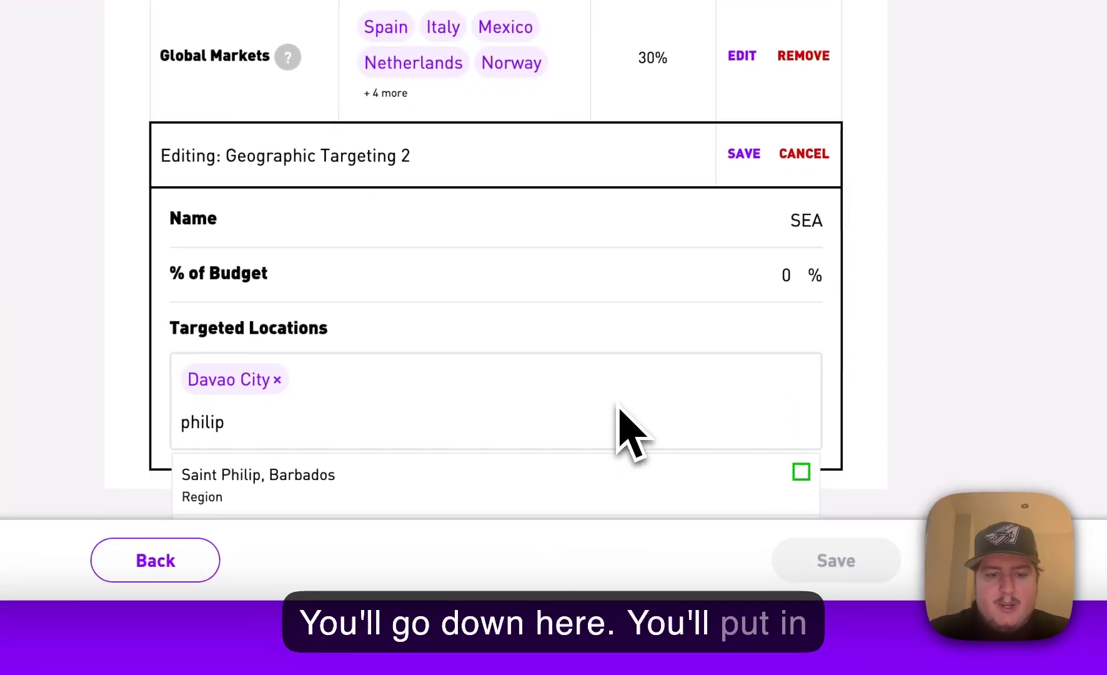
pyautogui.doubleClick(316, 426)
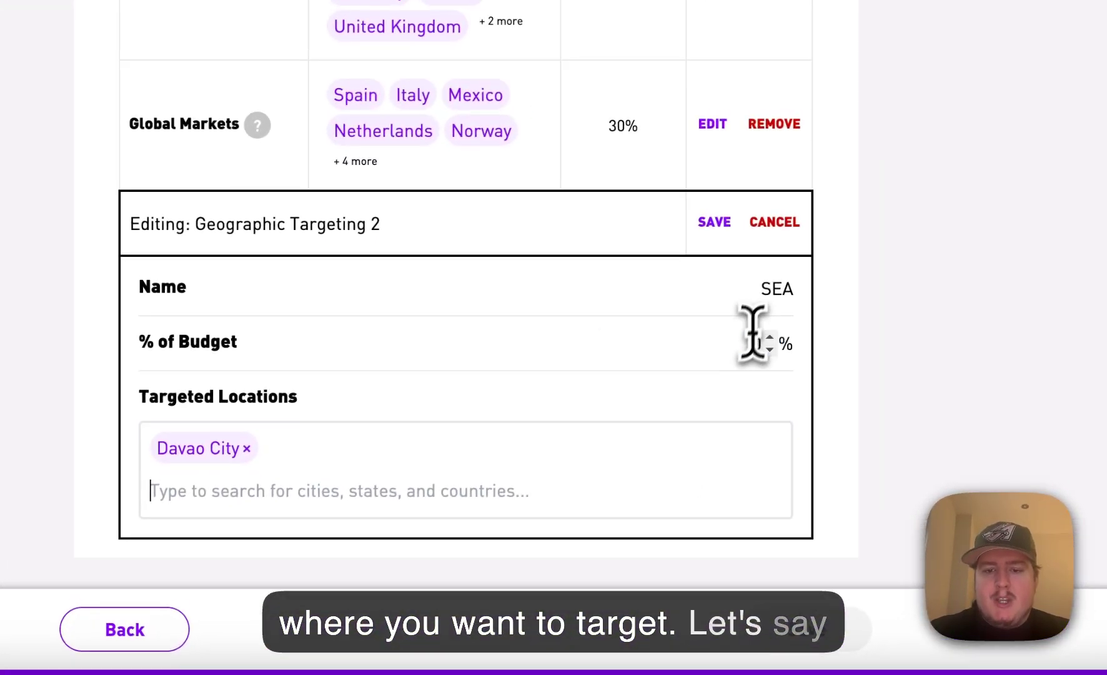
# Step: Give the SEA location group 15% of the budget and save the group
pyautogui.doubleClick(786, 275)
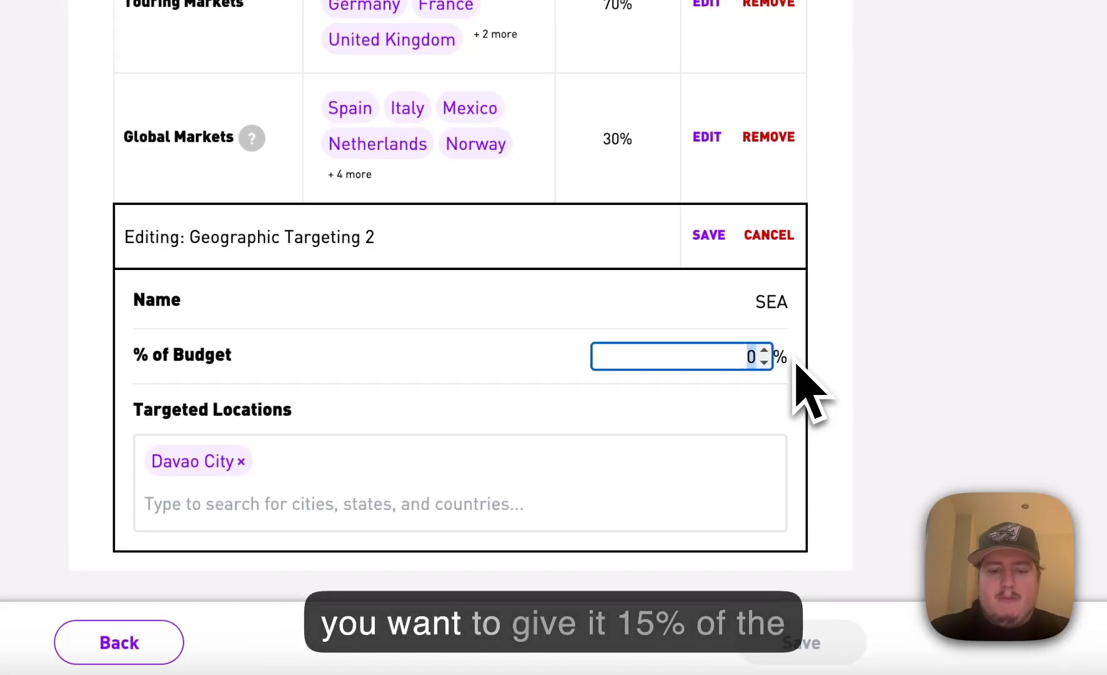
pyautogui.write('15')
pyautogui.click(708, 235)
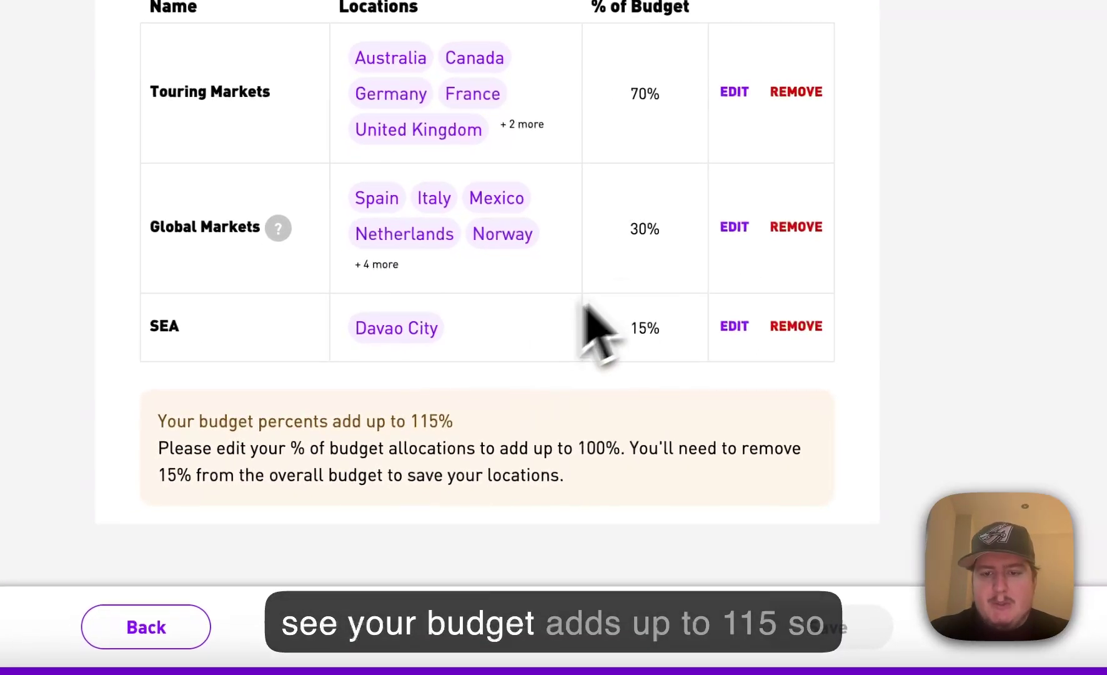
# Step: Set the Global Markets group's share of the budget to 15% and save the group
pyautogui.click(734, 226)
pyautogui.doubleClick(775, 210)
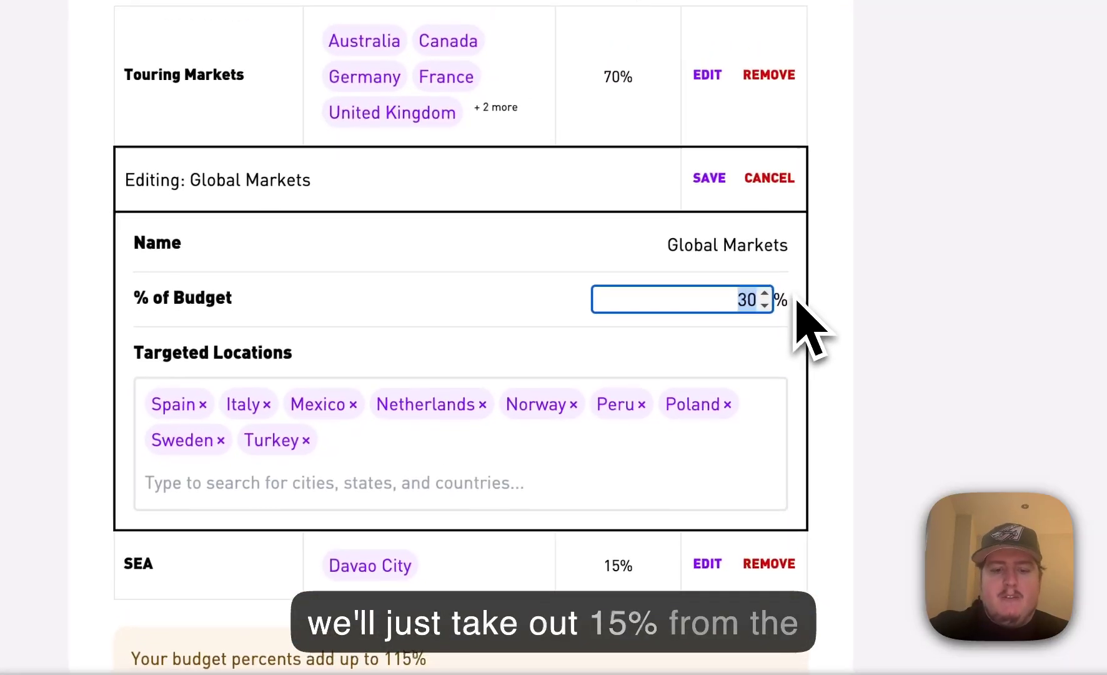
pyautogui.write('15')
pyautogui.click(706, 181)
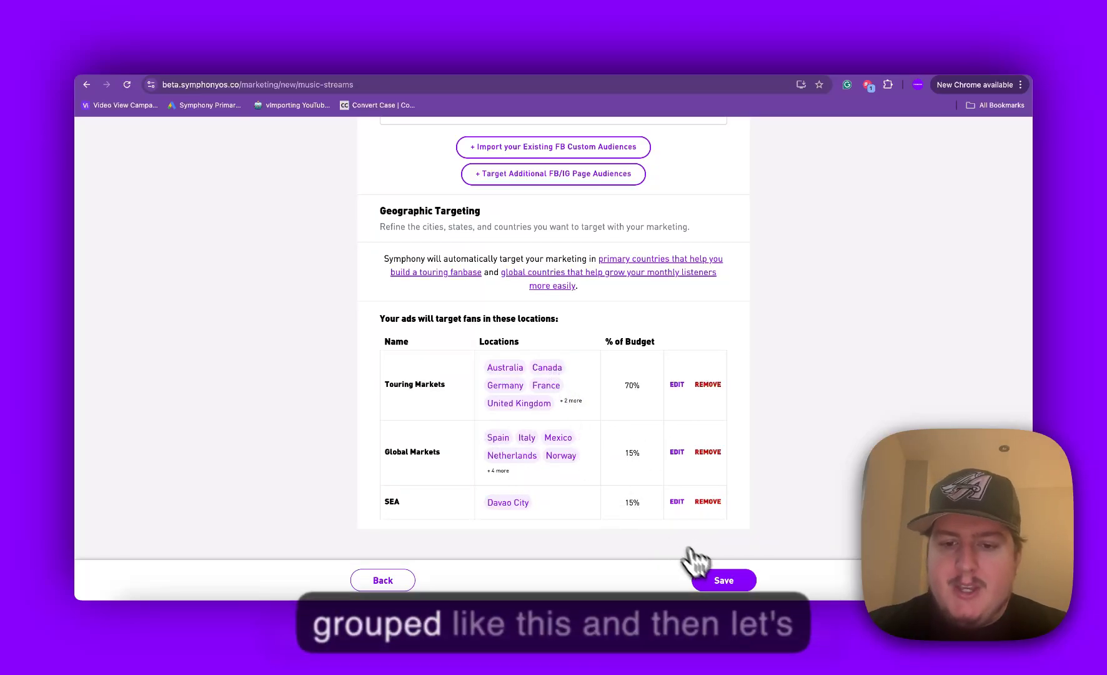
# Step: Save the audience and geographic targeting and go to the Age, Gender and Languages section of the campaign review
pyautogui.click(724, 581)
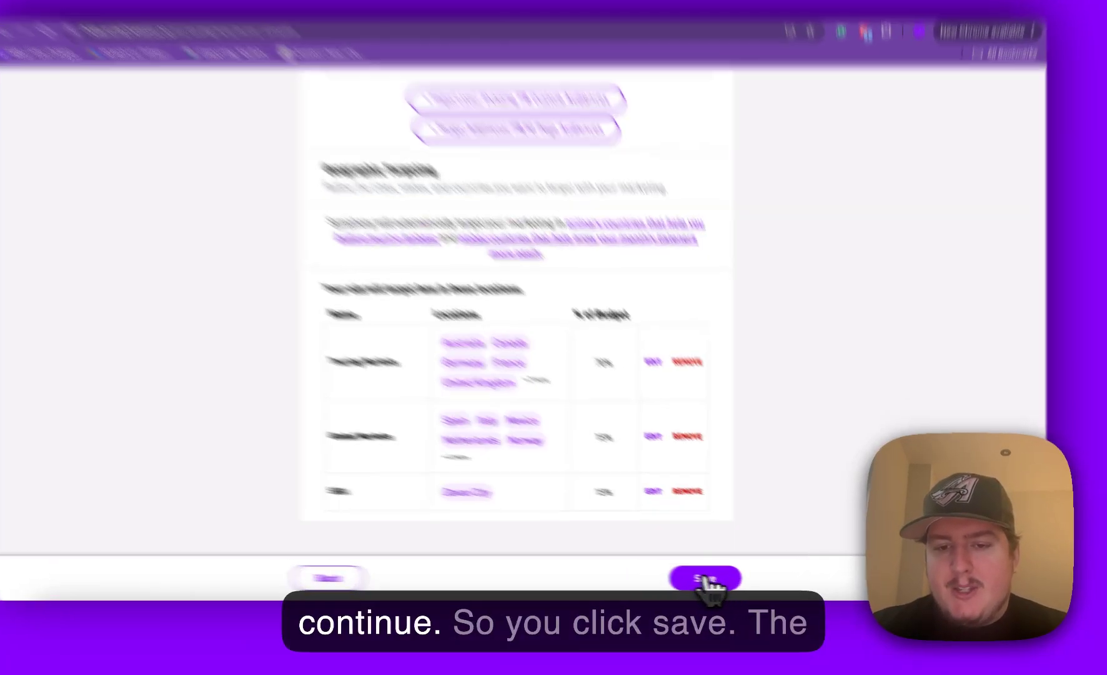
pyautogui.scroll(-5, 650, 362)
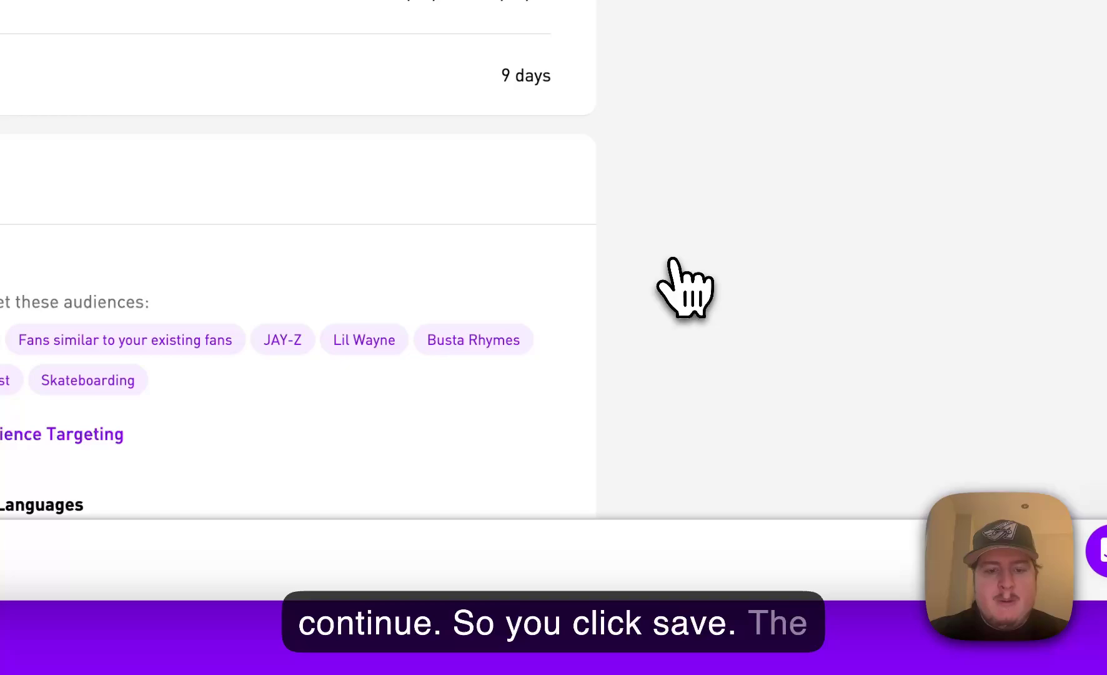
pyautogui.scroll(-7, 674, 263)
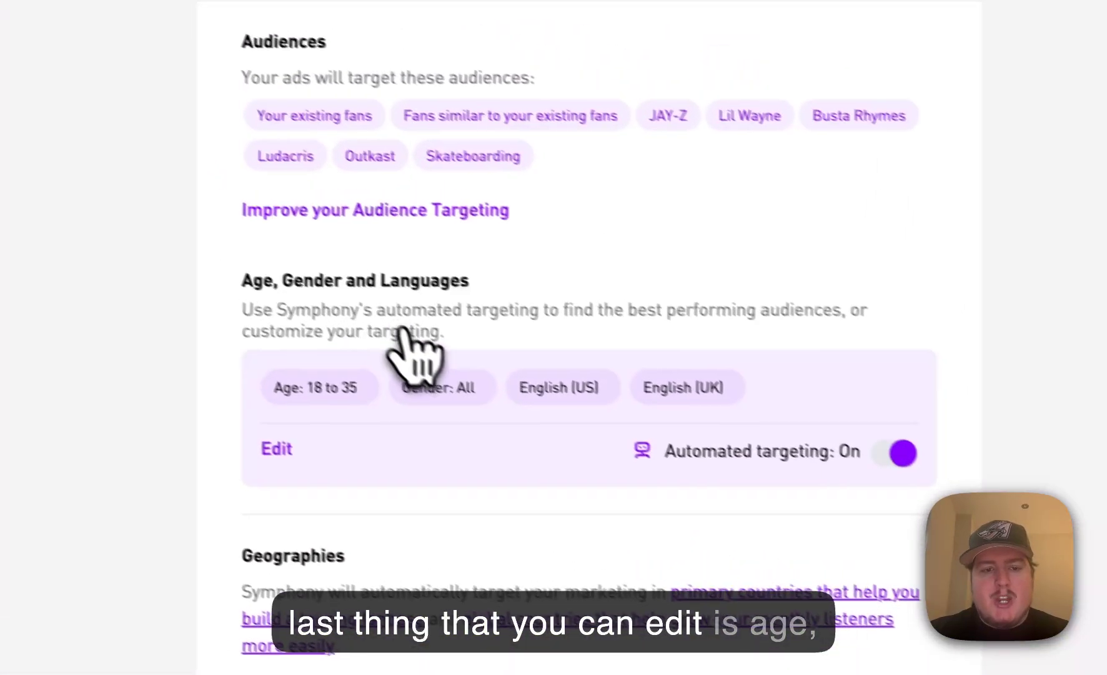
# Step: Open the Age, Gender and Languages targeting for editing and turn off Symphony's automated targeting
pyautogui.click(279, 452)
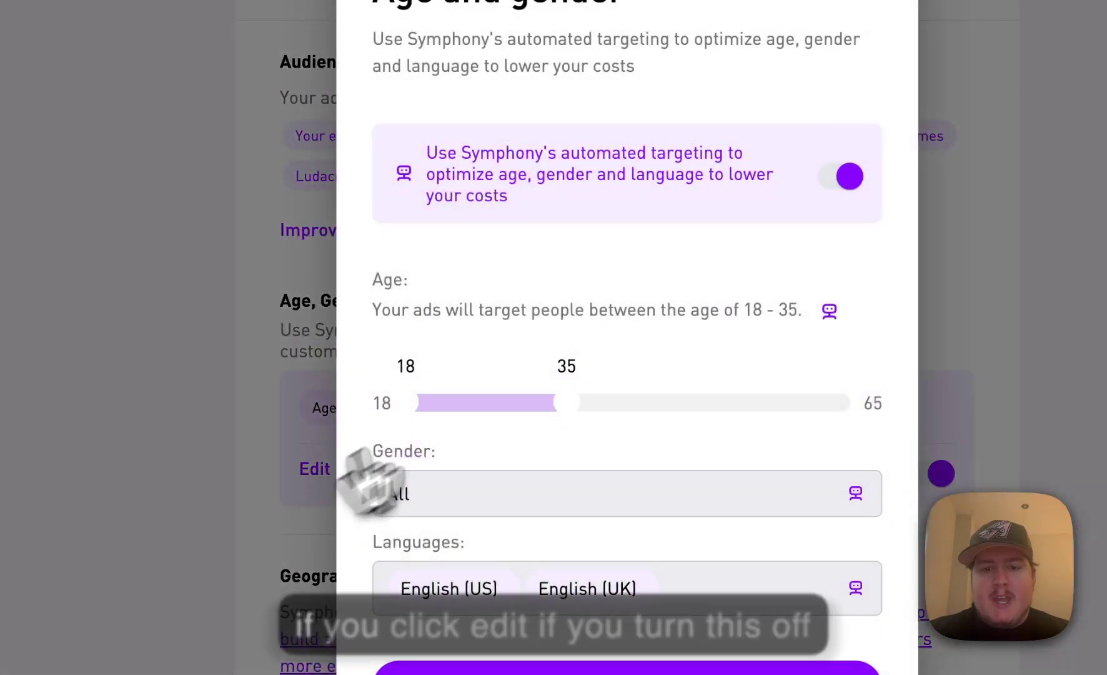
pyautogui.click(850, 177)
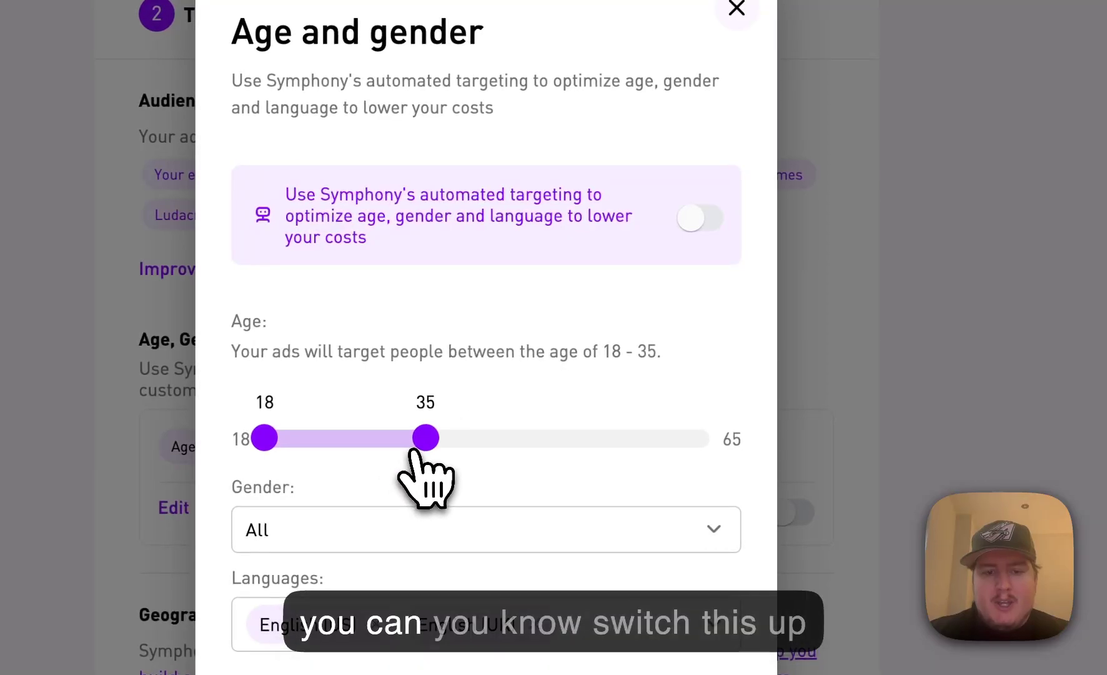
pyautogui.moveTo(427, 437)
pyautogui.mouseDown()
pyautogui.moveTo(712, 437)
pyautogui.moveTo(427, 444)
pyautogui.mouseUp()
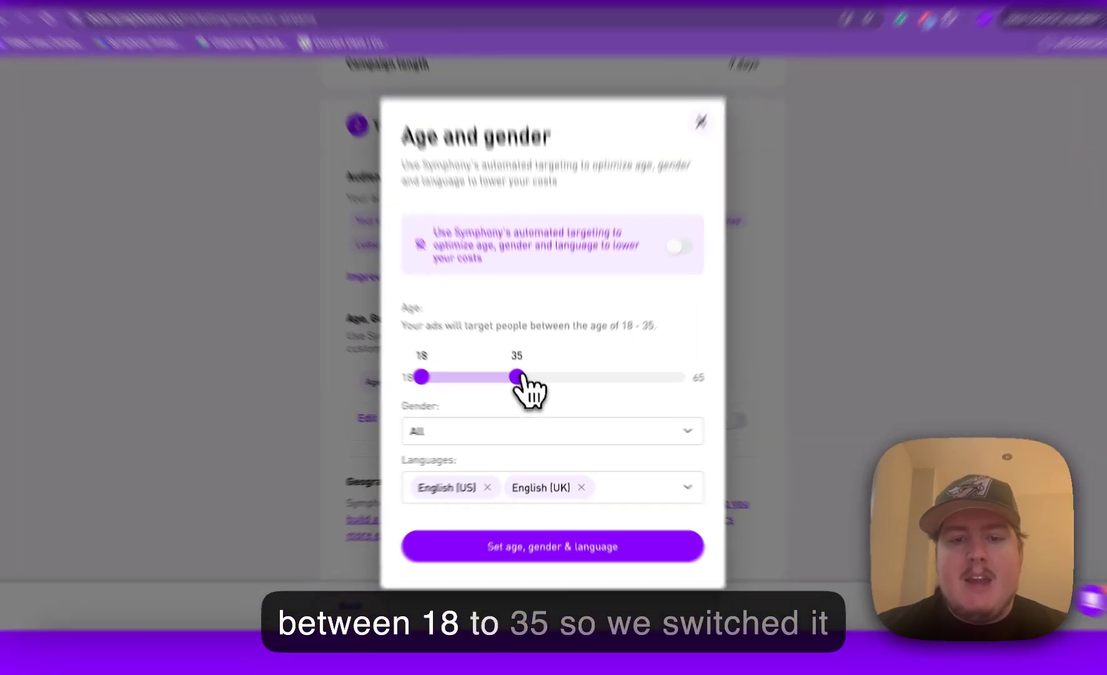
# Step: Try age ranges of 18 to 65 and 18 to 40, and set the range back to 18 to 35
pyautogui.moveTo(523, 387); pyautogui.dragTo(664, 387)
pyautogui.moveTo(330, 333); pyautogui.dragTo(370, 336)
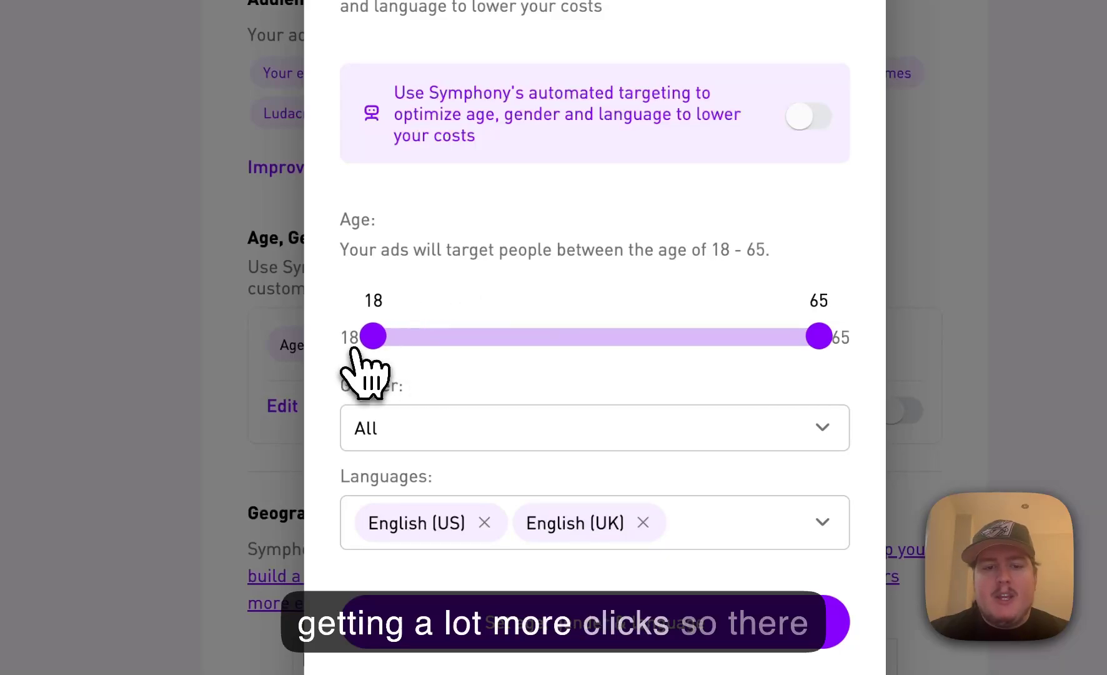
pyautogui.moveTo(819, 336); pyautogui.dragTo(581, 338)
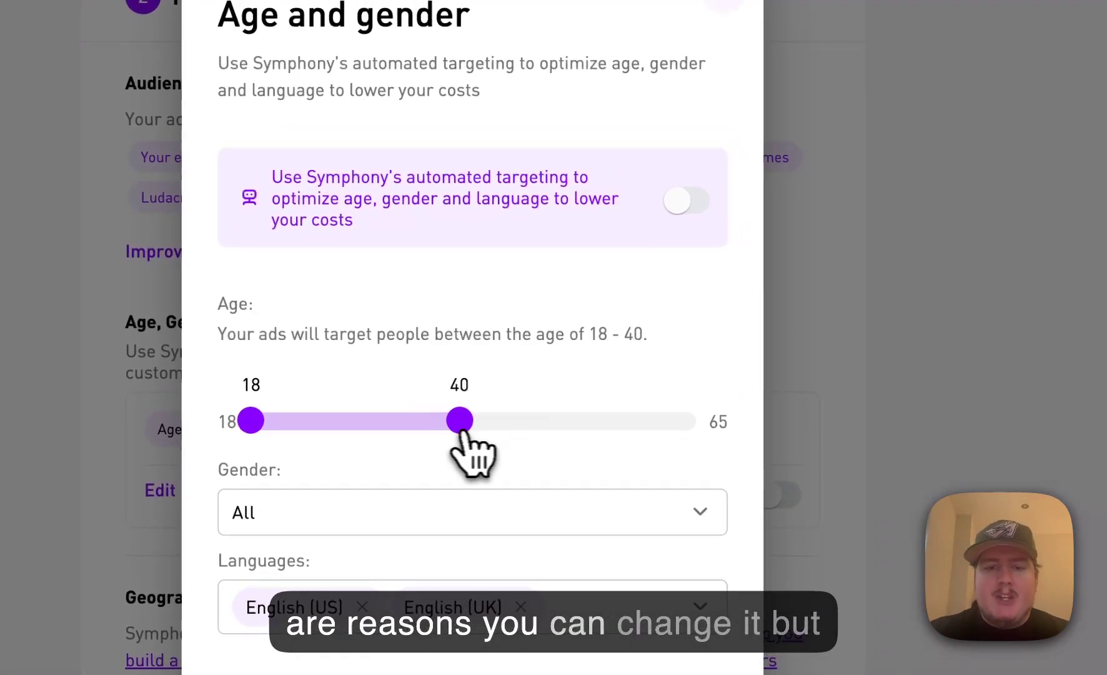
pyautogui.moveTo(463, 432); pyautogui.dragTo(413, 431)
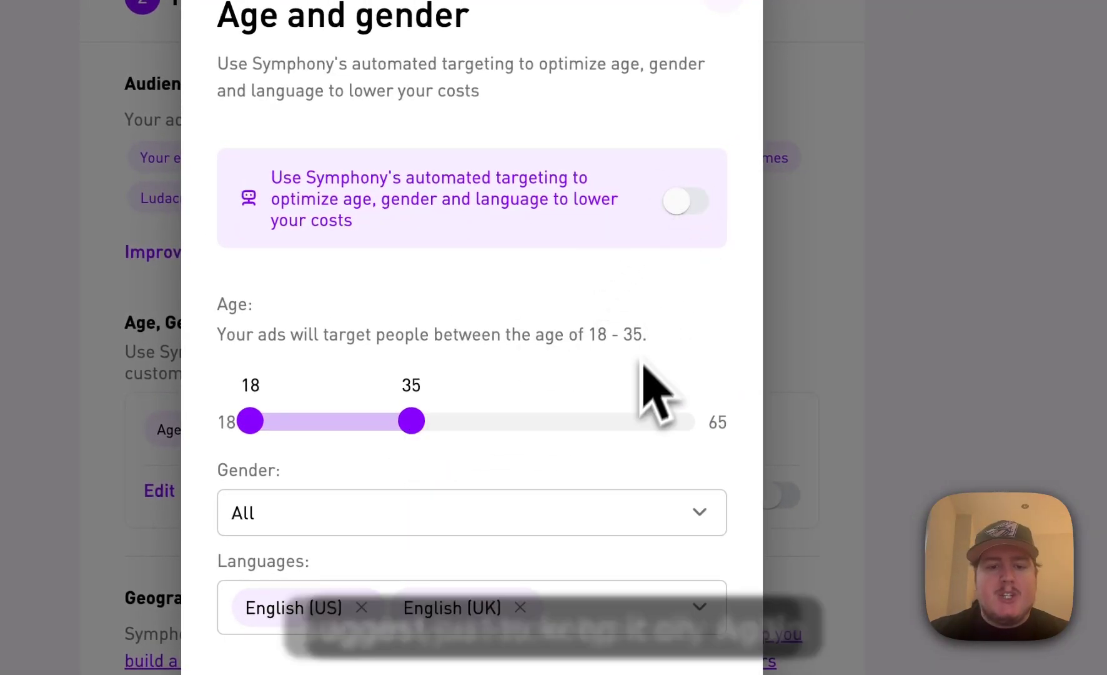
# Step: Save the age, gender and language settings with gender All, and turn automated targeting back on
pyautogui.click(541, 522)
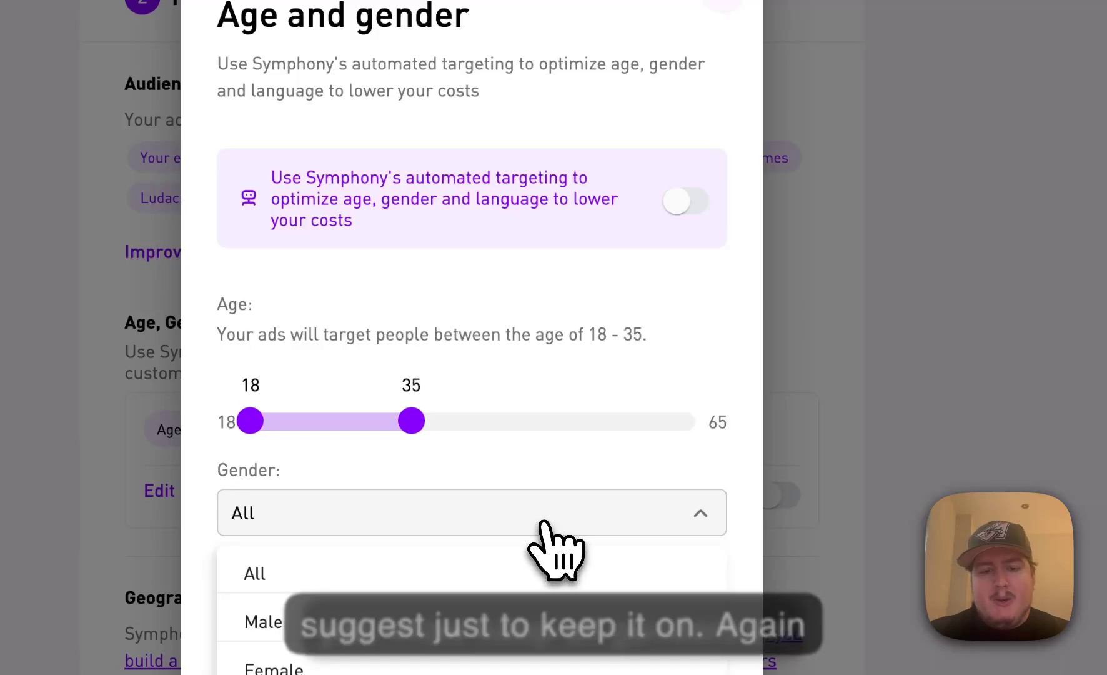
pyautogui.click(549, 497)
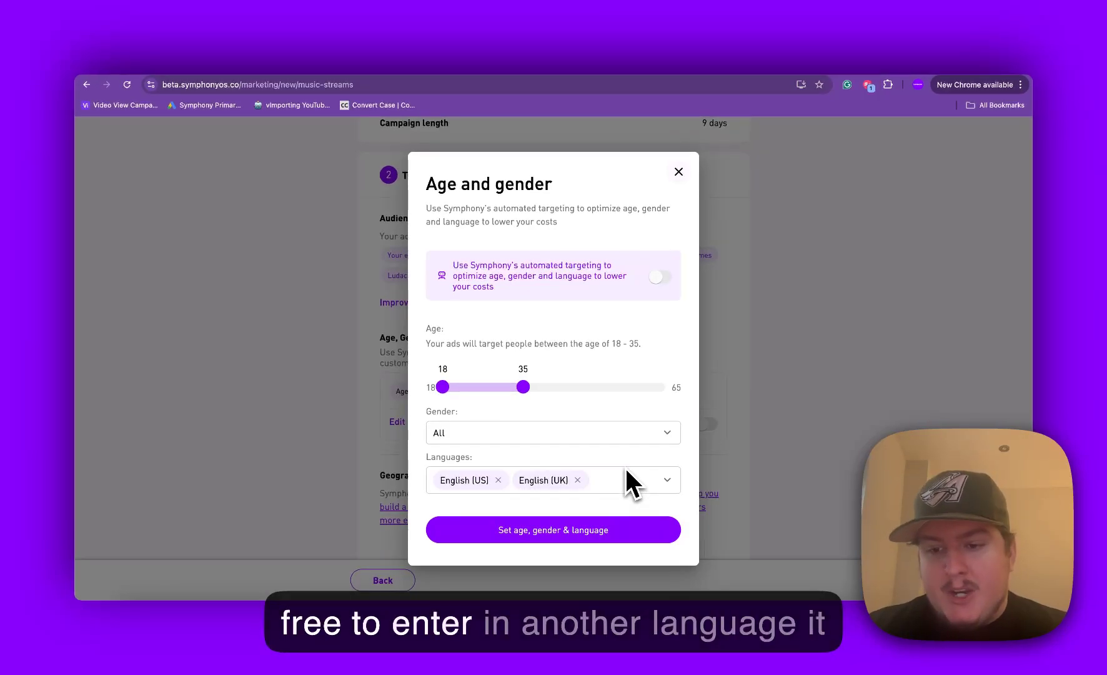
pyautogui.click(597, 530)
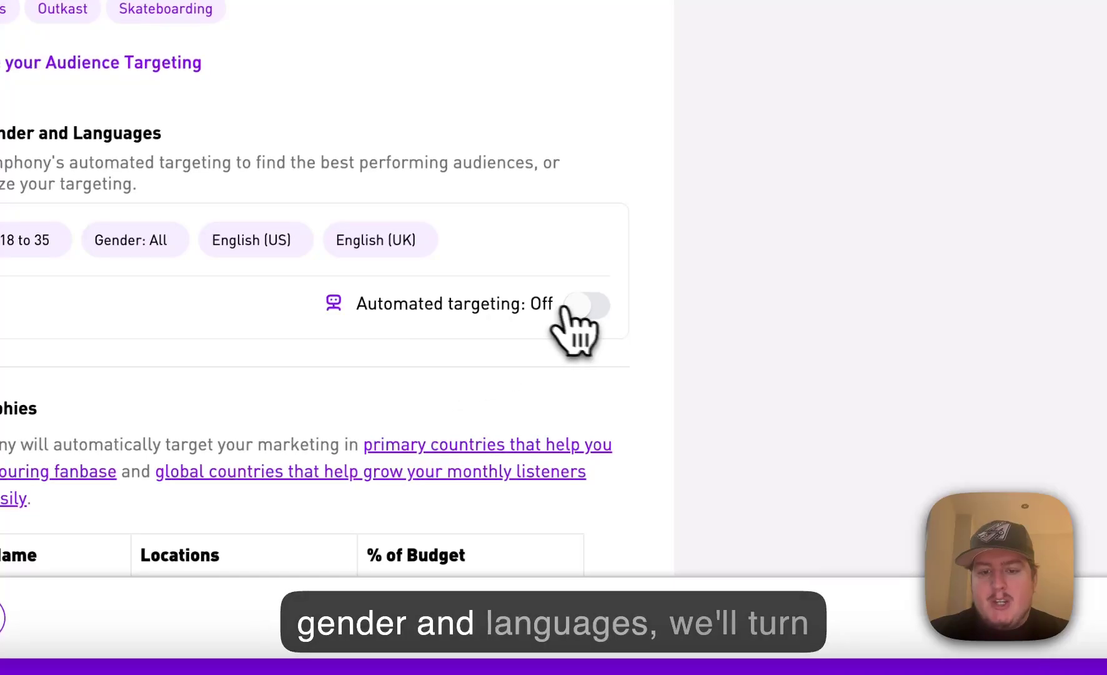
pyautogui.click(582, 307)
# Step: Review the campaign's geographies, audiences and marketing budget down to the final submission section
pyautogui.scroll(-3, 742, 229)
pyautogui.scroll(-3, 744, 258)
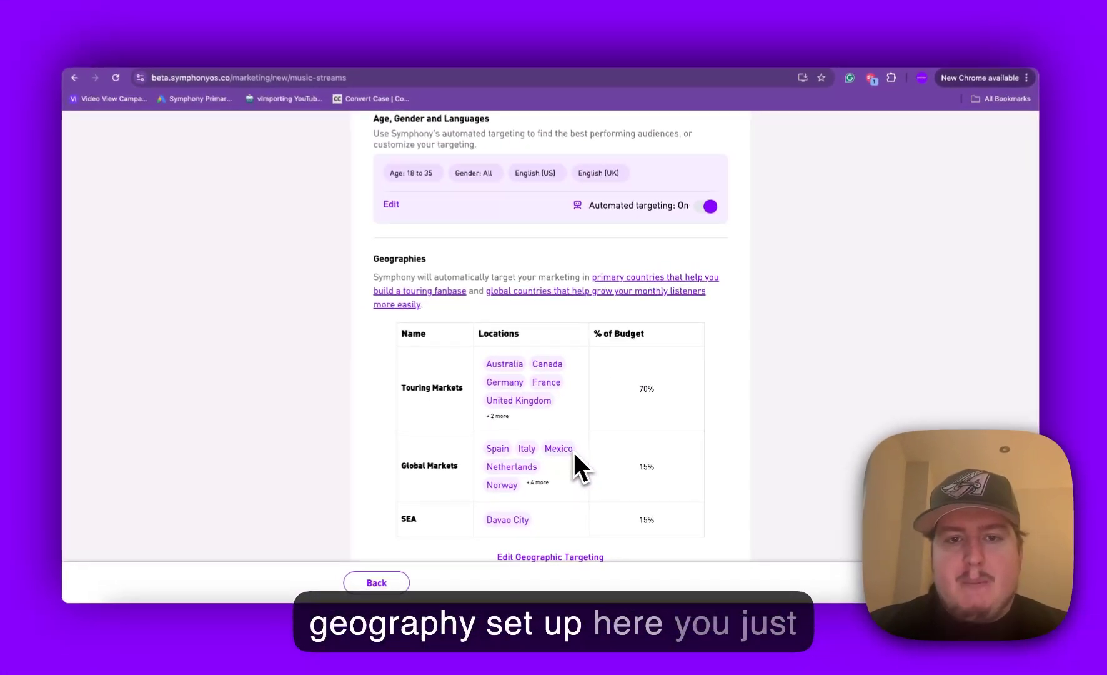
pyautogui.scroll(5, 557, 473)
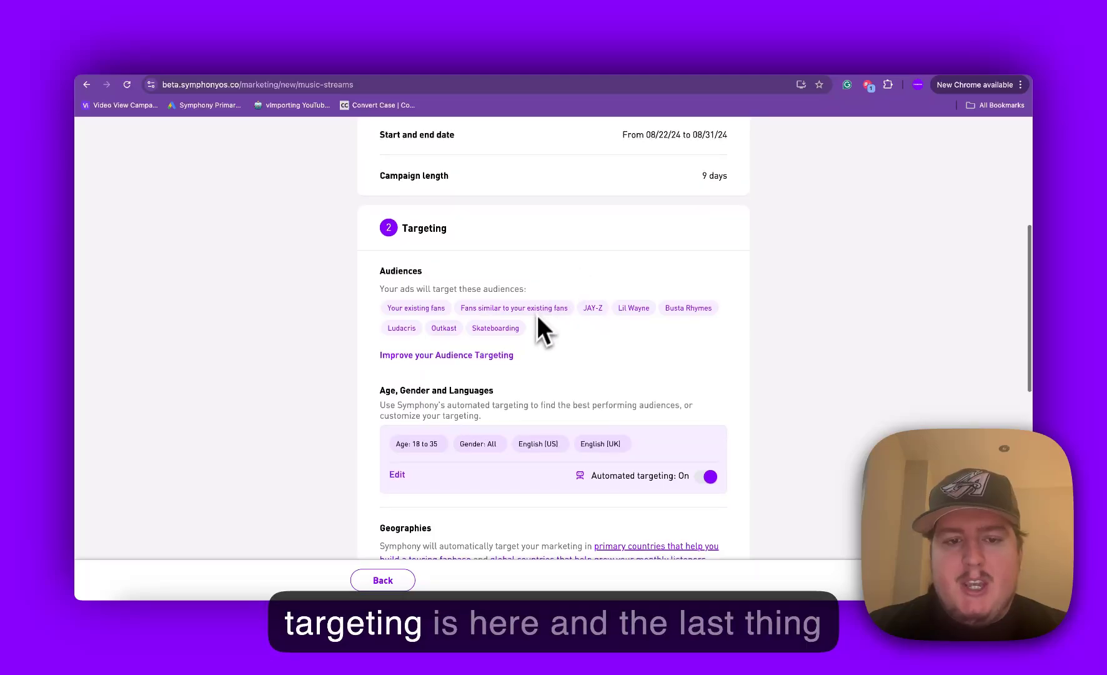
pyautogui.scroll(-6, 536, 325)
pyautogui.scroll(-3, 535, 321)
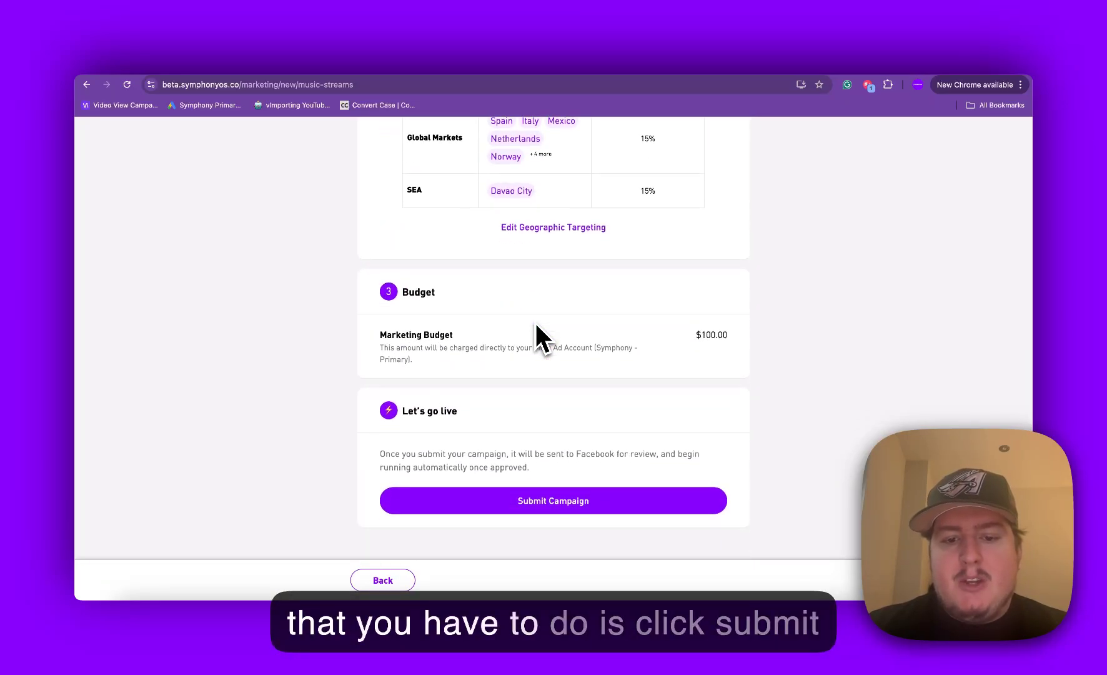